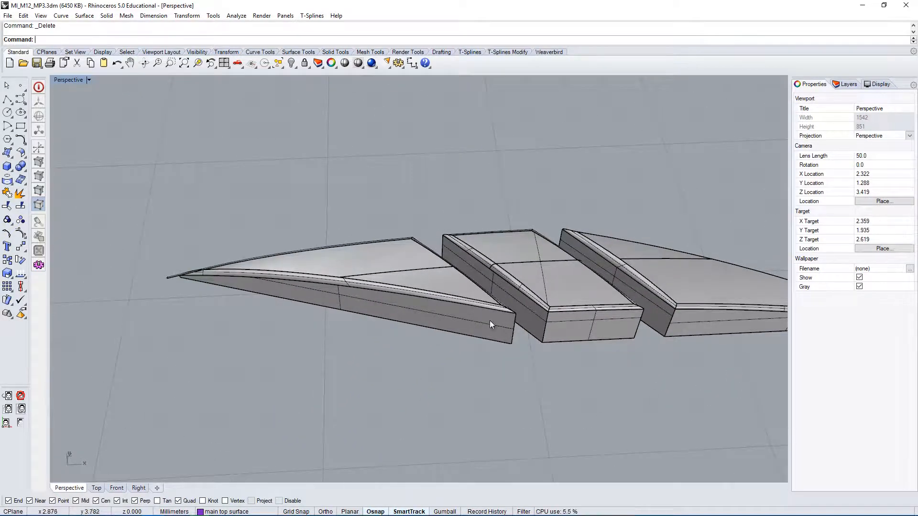
Copy the three side walls of the triangular end segment with the overhanging strip 1 mm to open space, using grid snap.
right_drag(392, 339, 540, 337)
scroll(599, 291, down, 10)
right_drag(442, 308, 494, 200)
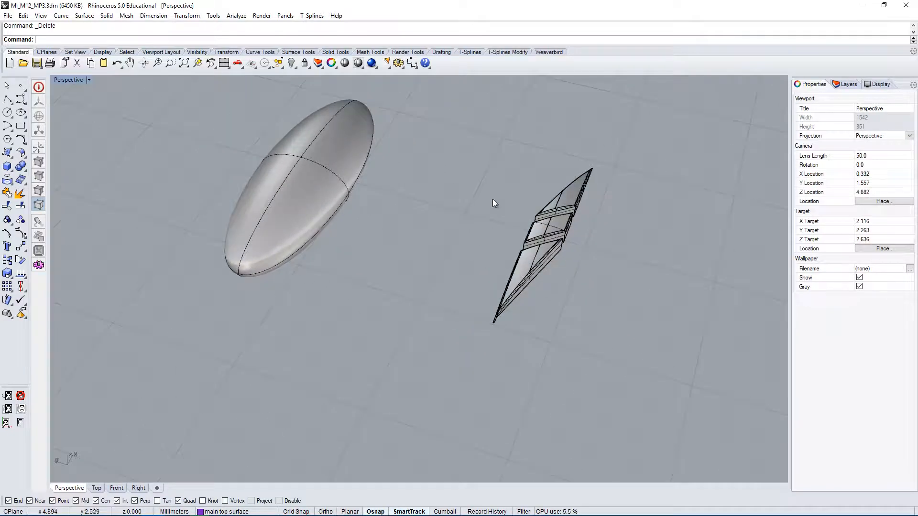
scroll(520, 243, up, 5)
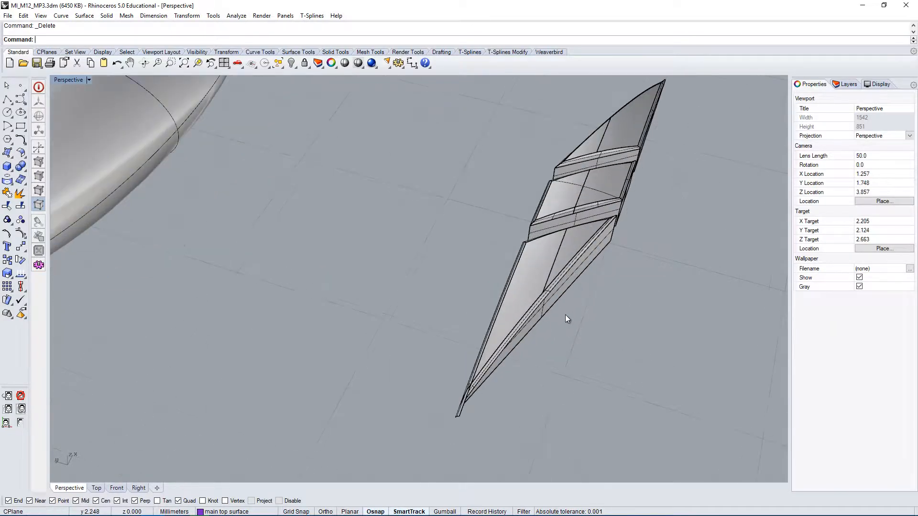
mouse_move(565, 315)
right_down()
mouse_move(538, 293)
mouse_move(556, 329)
mouse_move(523, 352)
mouse_move(556, 311)
right_up()
click(558, 309)
right_drag(415, 328, 547, 300)
shift+click(390, 284)
right_drag(379, 284, 374, 327)
shift+click(354, 262)
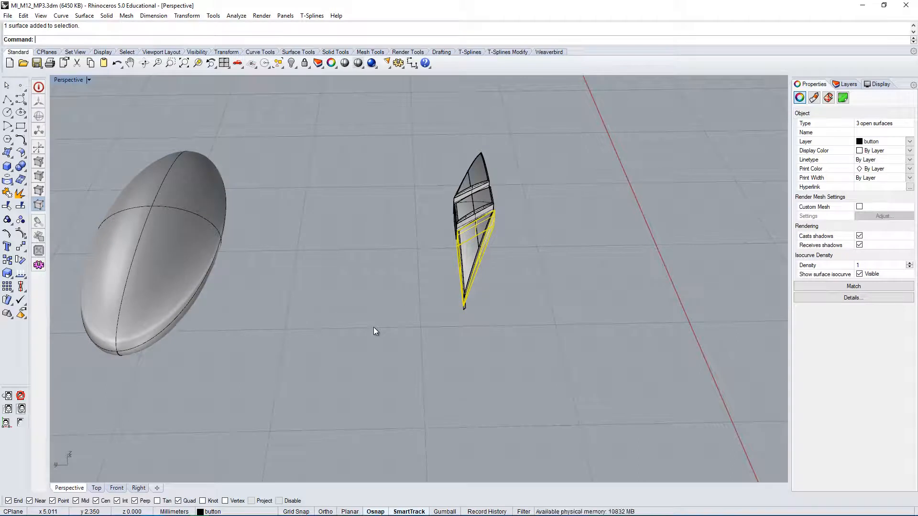
text(opy)
key(Return)
right_drag(455, 388, 570, 407)
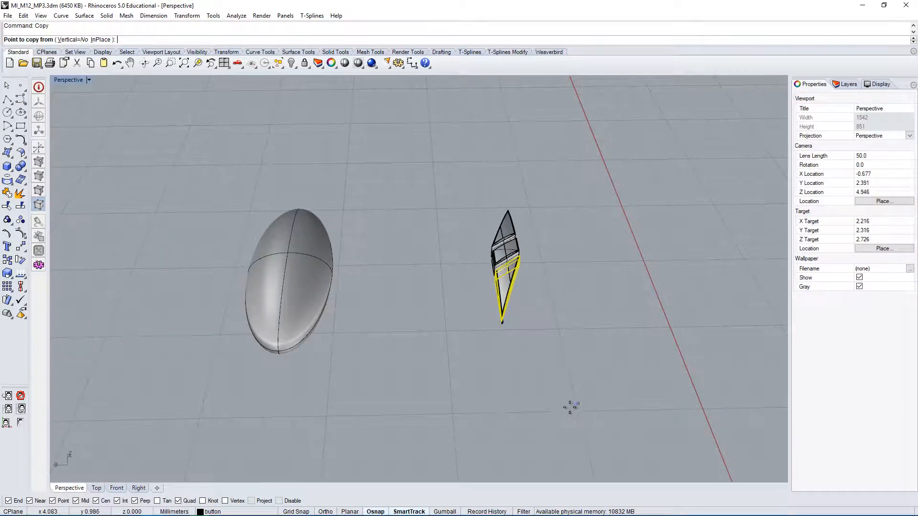
click(300, 512)
click(580, 412)
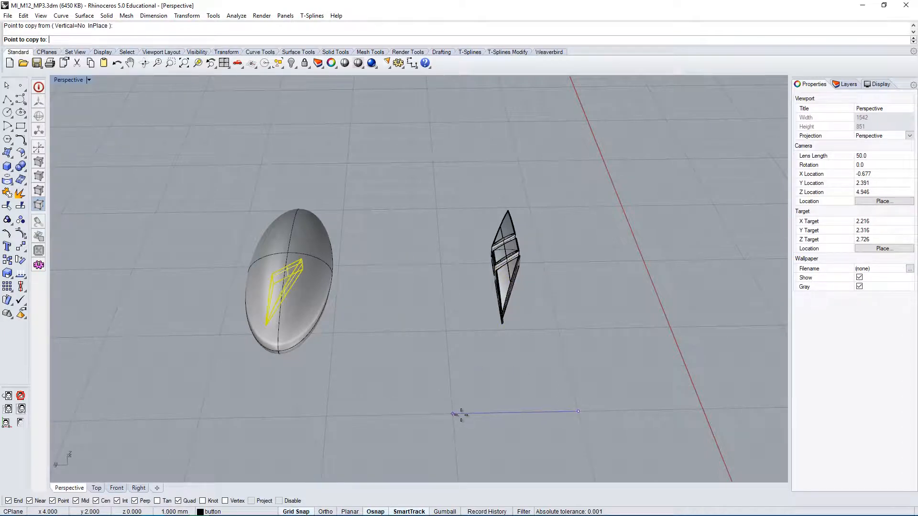
right_click(417, 416)
right_drag(524, 258, 563, 318)
click(407, 343)
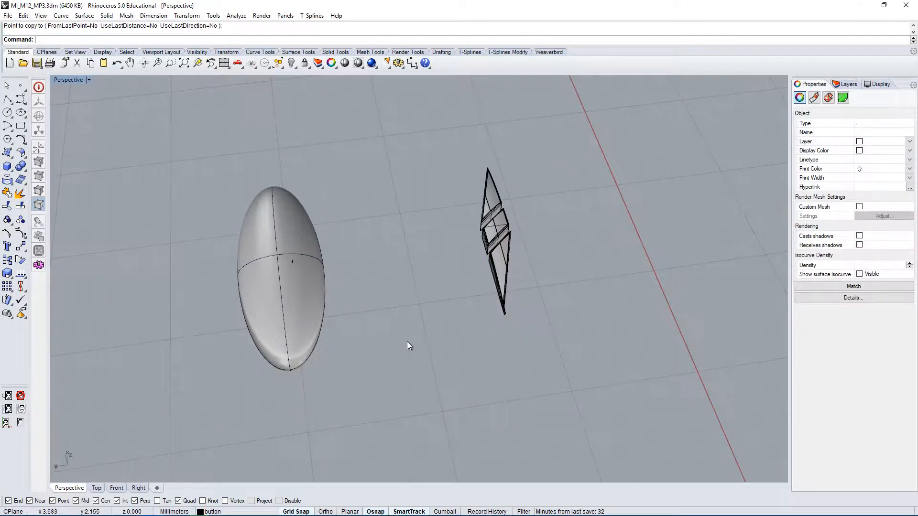
Delete the closed ellipsoid surface that encloses the copied side walls.
right_drag(406, 341, 357, 284)
scroll(356, 280, up, 5)
click(296, 233)
right_drag(216, 276, 266, 260)
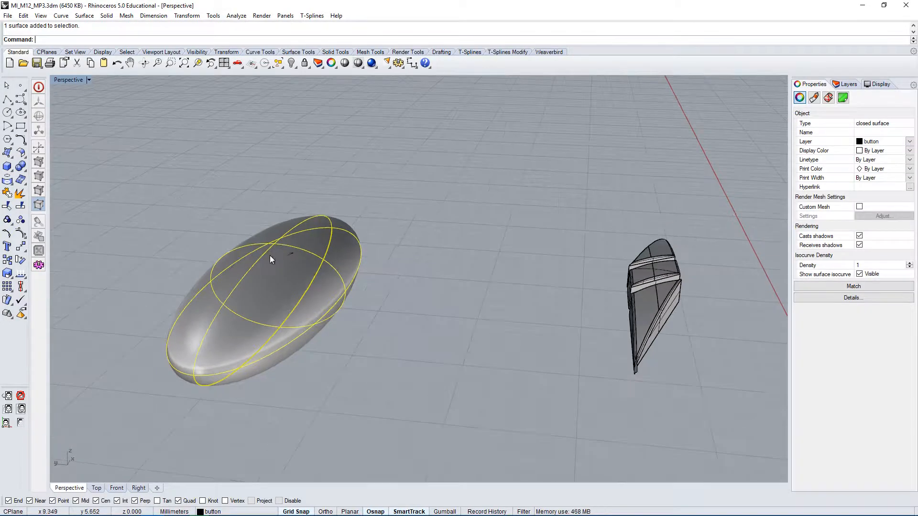
key(Delete)
Show the control points of the original end segment's curved top surface and examine the extent of its underlying surface.
right_drag(324, 286, 220, 282)
click(625, 285)
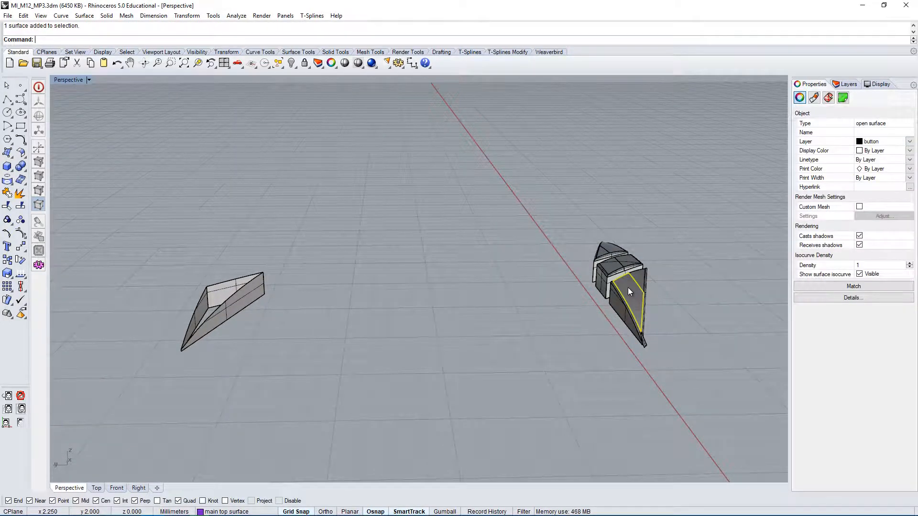
click(21, 233)
right_drag(582, 268, 273, 210)
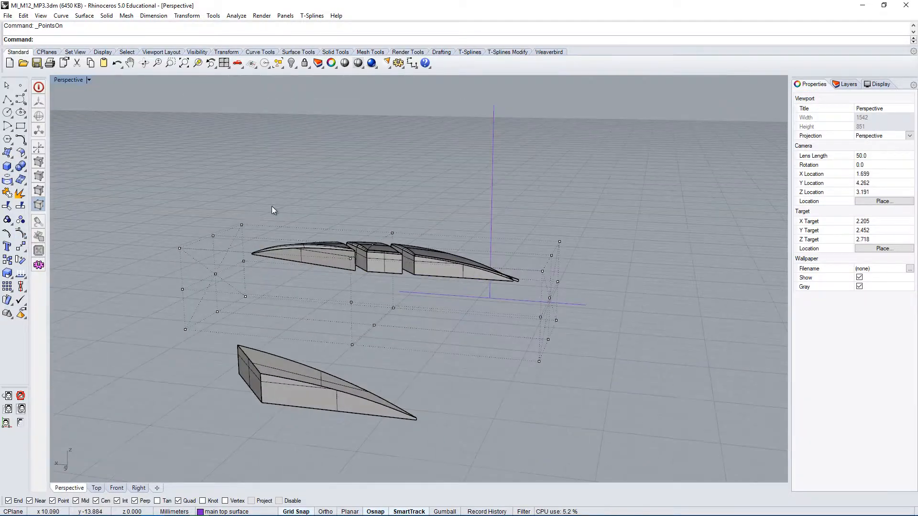
right_drag(212, 340, 347, 331)
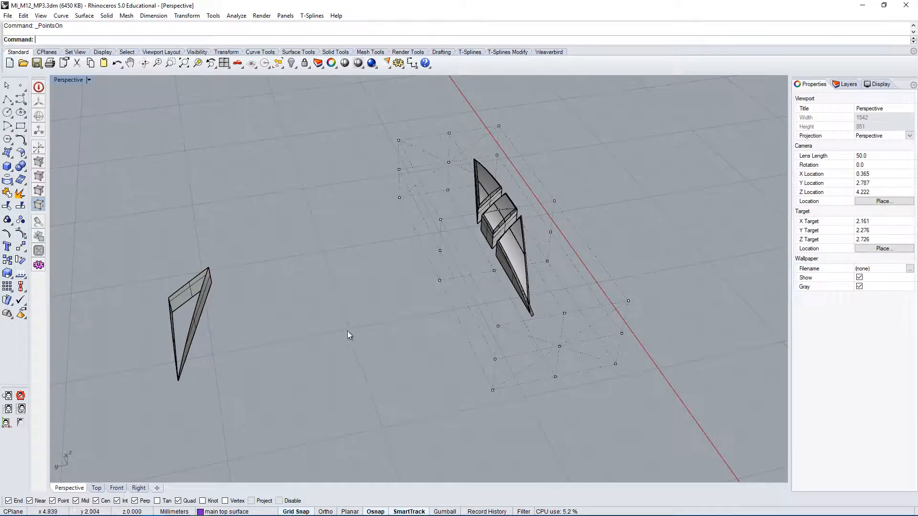
Copy the original end segment's curved top surface 1 mm so it sits on the copied side walls.
click(510, 246)
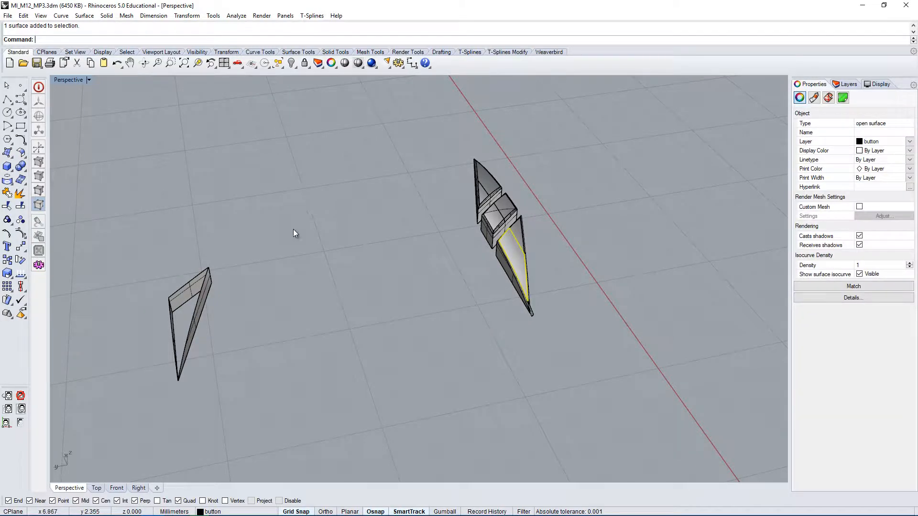
right_drag(294, 228, 483, 178)
right_drag(476, 306, 468, 306)
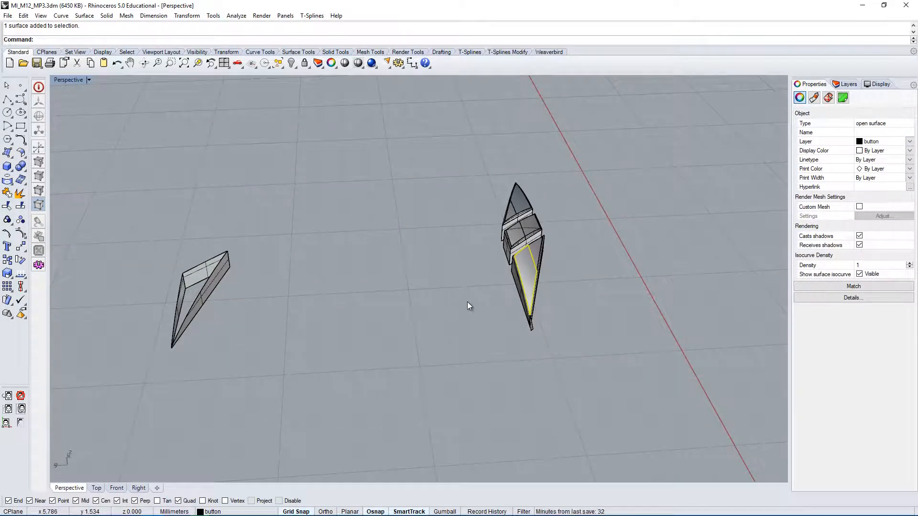
text(Copy)
key(Return)
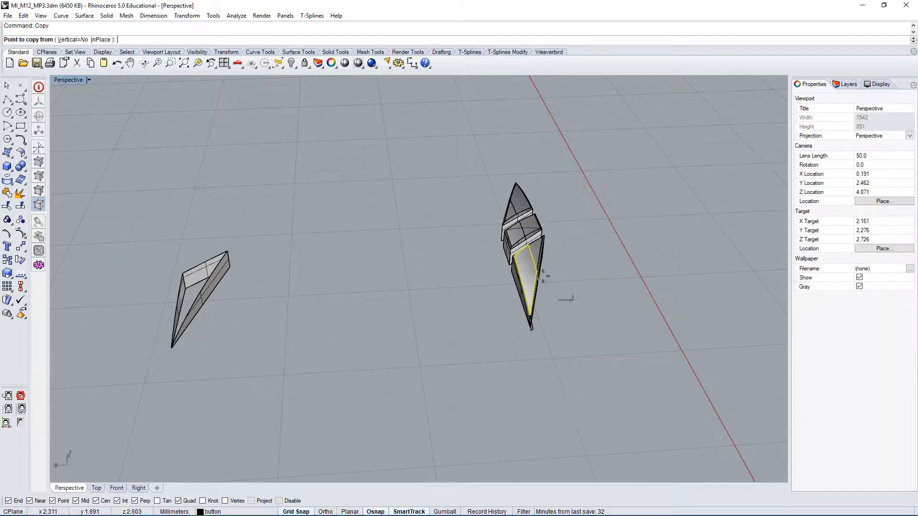
scroll(564, 316, down, 2)
click(565, 353)
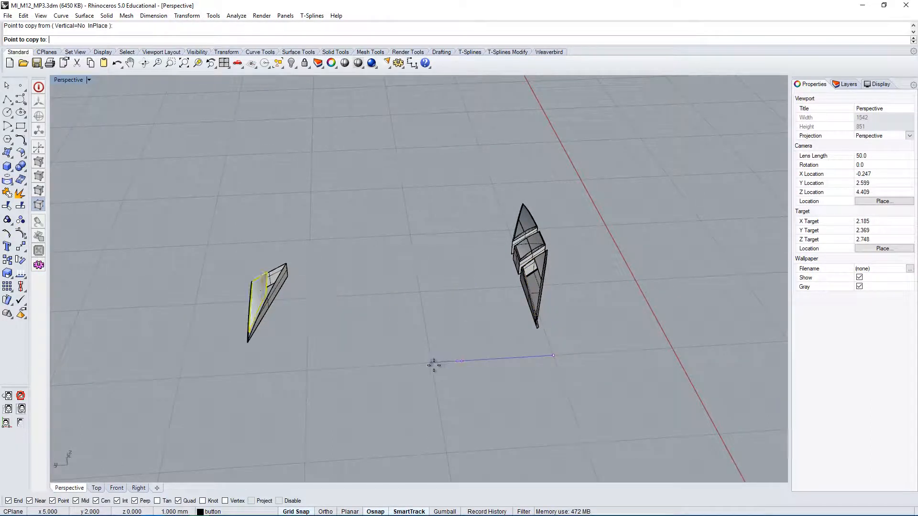
click(433, 381)
key(Return)
scroll(226, 302, up, 4)
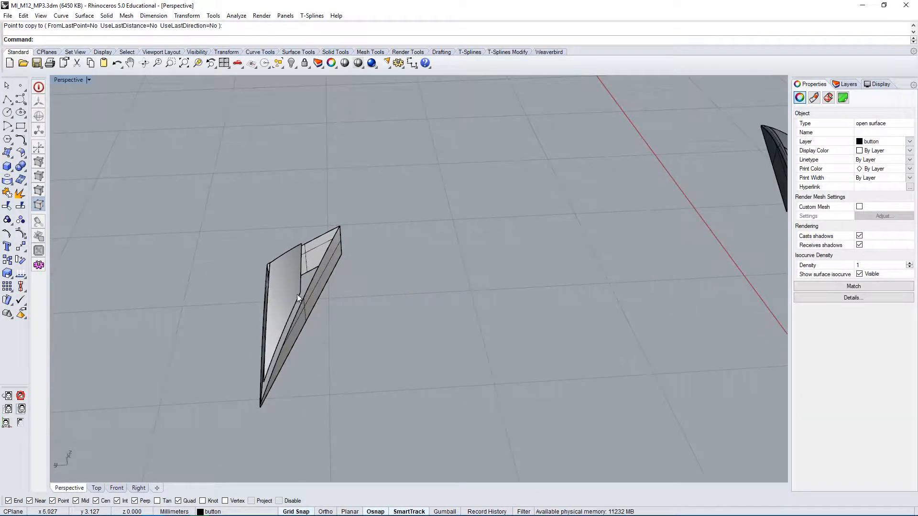
Untrim all edges of the copied top surface with UntrimAll to restore the full ellipsoid.
click(294, 297)
text(UntrimAll)
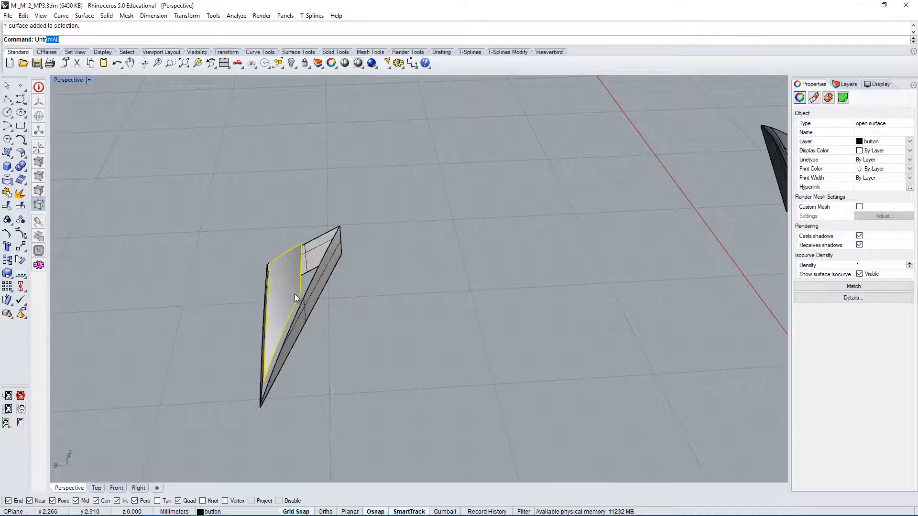
key(Return)
right_drag(403, 322, 536, 316)
click(267, 217)
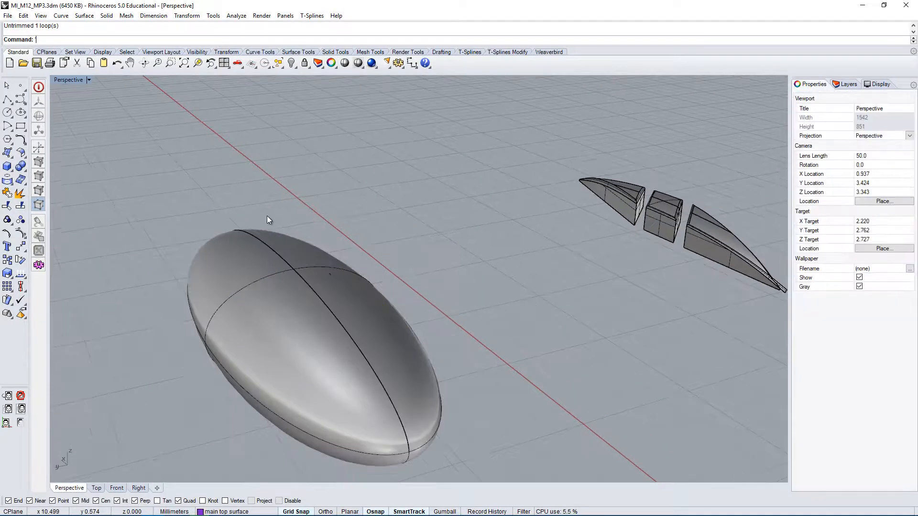
right_drag(283, 263, 335, 412)
scroll(312, 237, down, 6)
right_drag(524, 387, 312, 237)
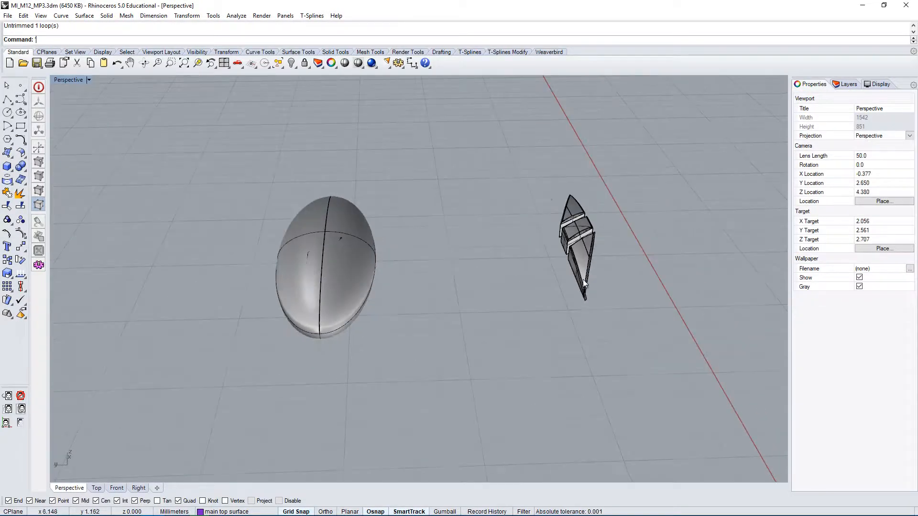
Compare the copied side walls and untrimmed ellipsoid with the original end segment, using the four-viewport layout.
drag(238, 161, 387, 383)
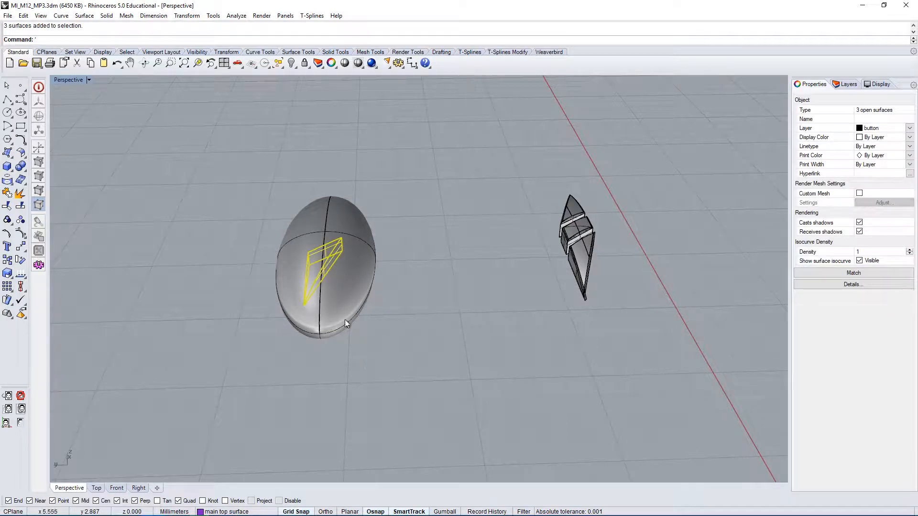
click(331, 207)
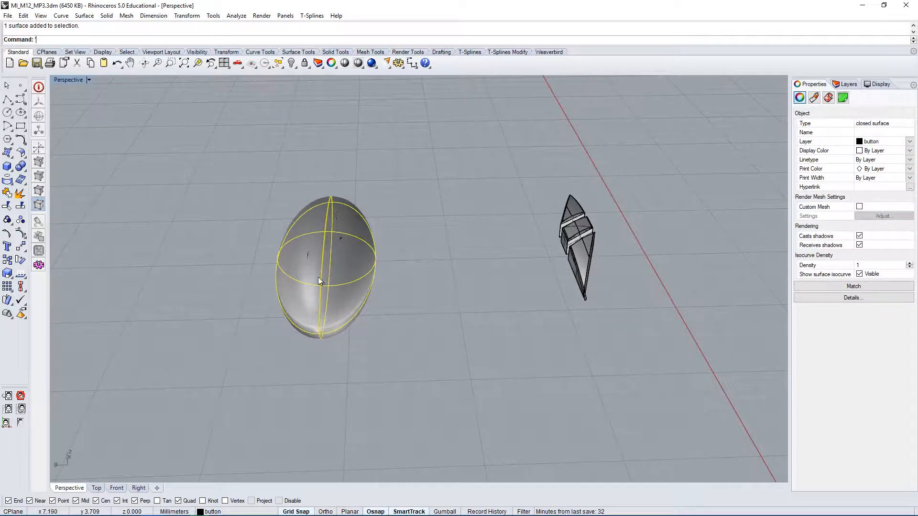
right_drag(444, 371, 448, 345)
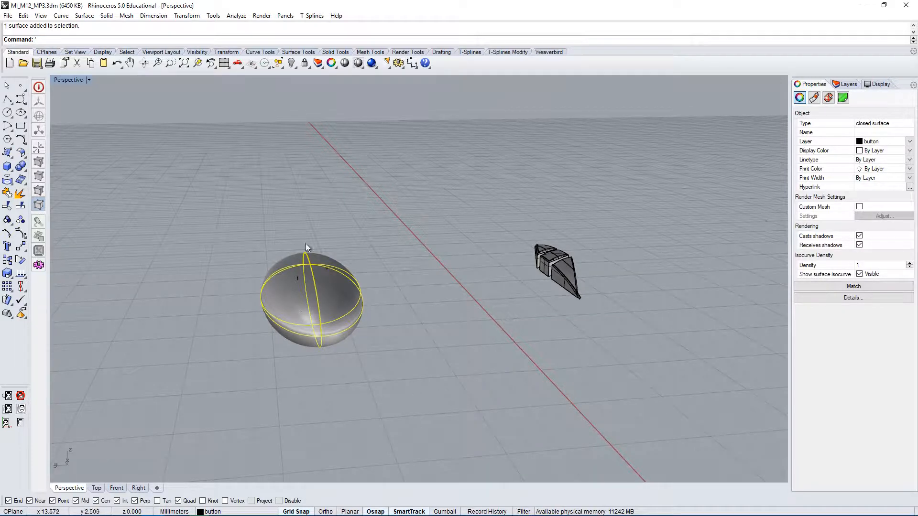
double_click(74, 79)
scroll(341, 395, up, 2)
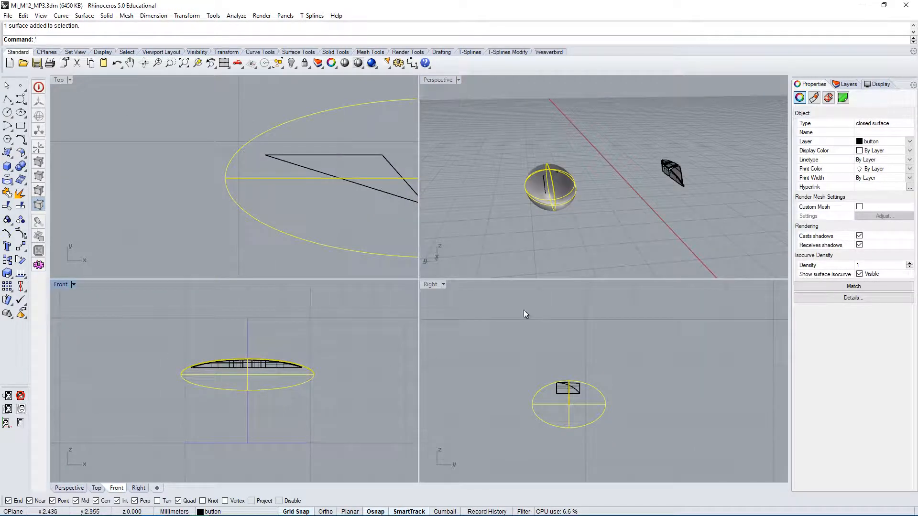
right_drag(589, 174, 590, 150)
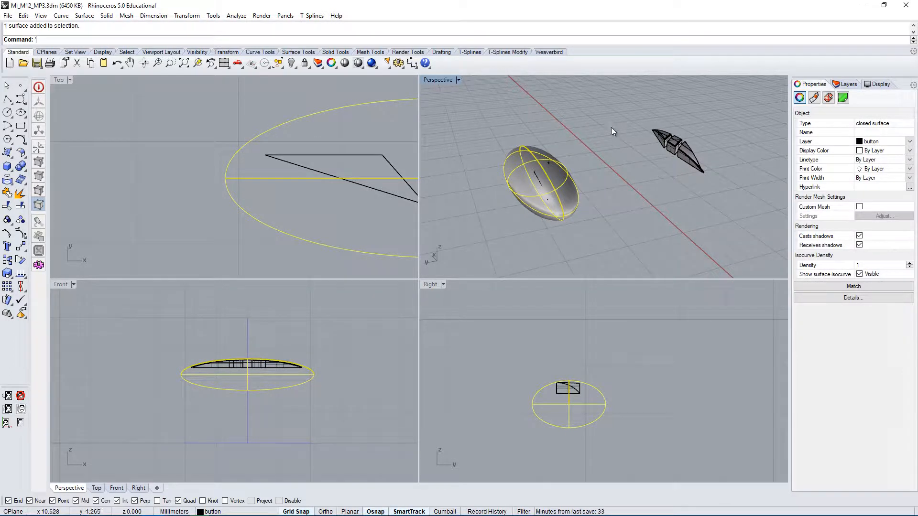
drag(611, 128, 486, 246)
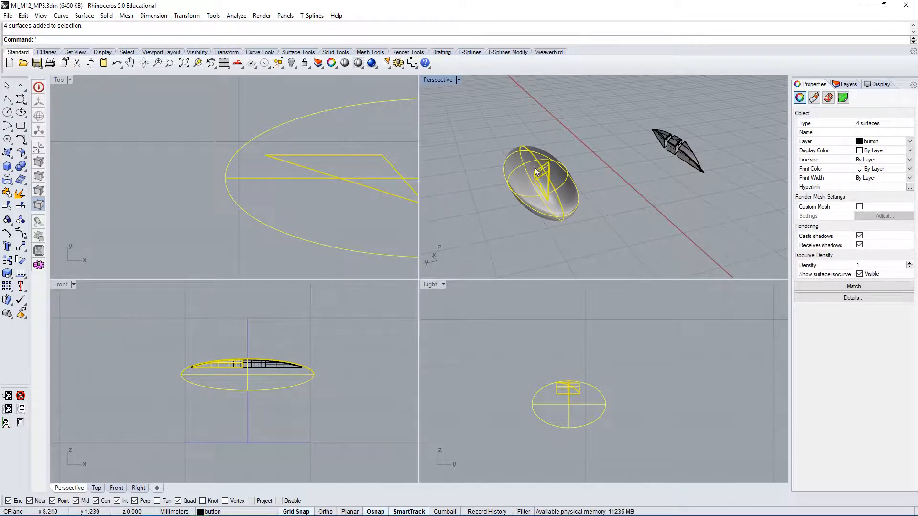
click(719, 160)
click(688, 152)
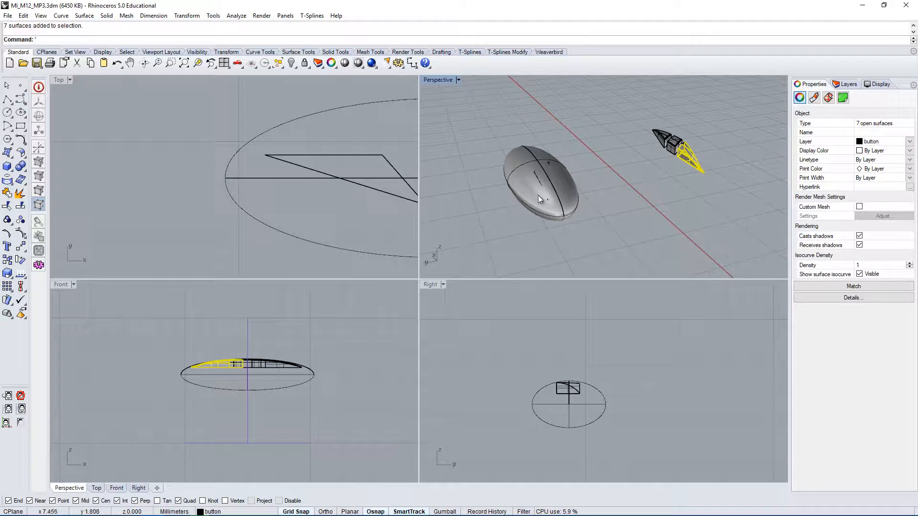
click(622, 212)
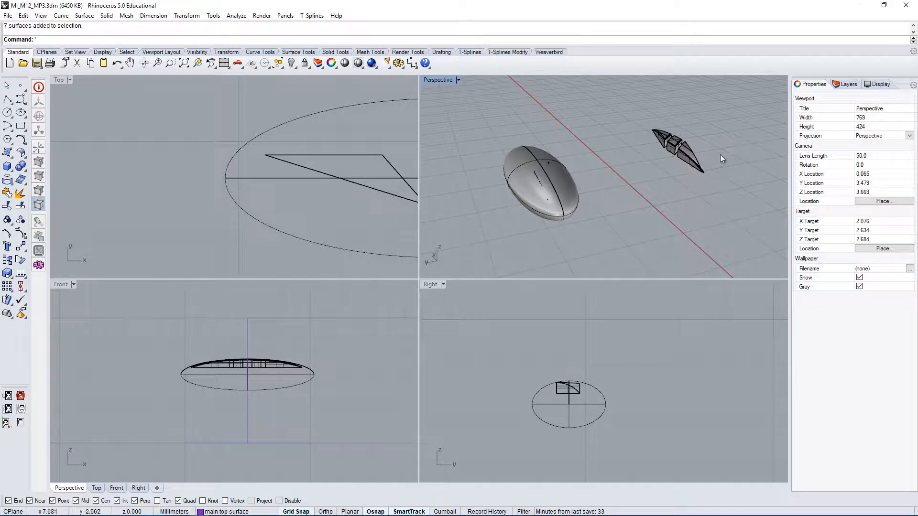
Examine the side wall and the narrow strip along the top edge of the original end segment.
scroll(698, 161, up, 5)
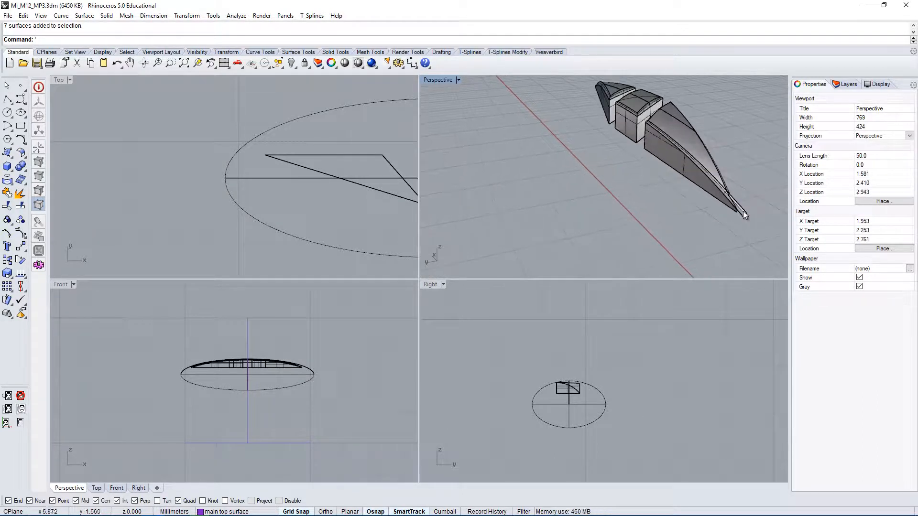
click(743, 211)
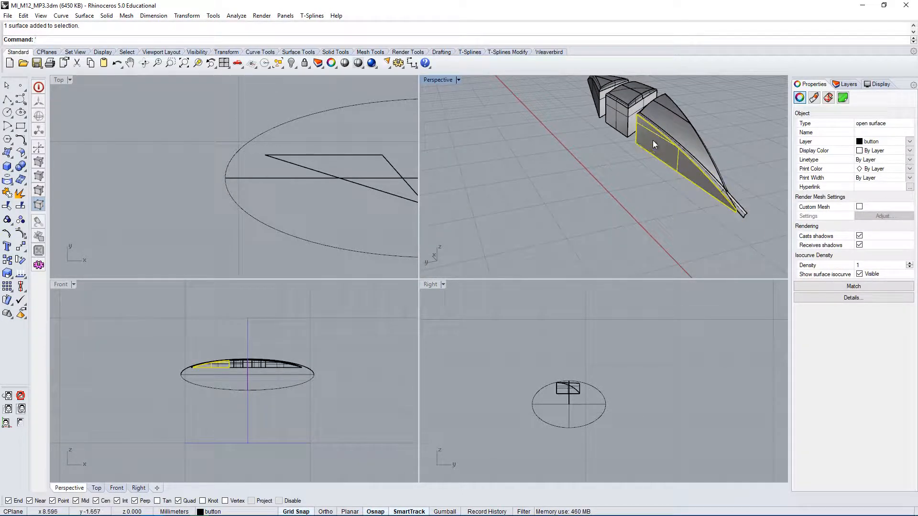
click(742, 204)
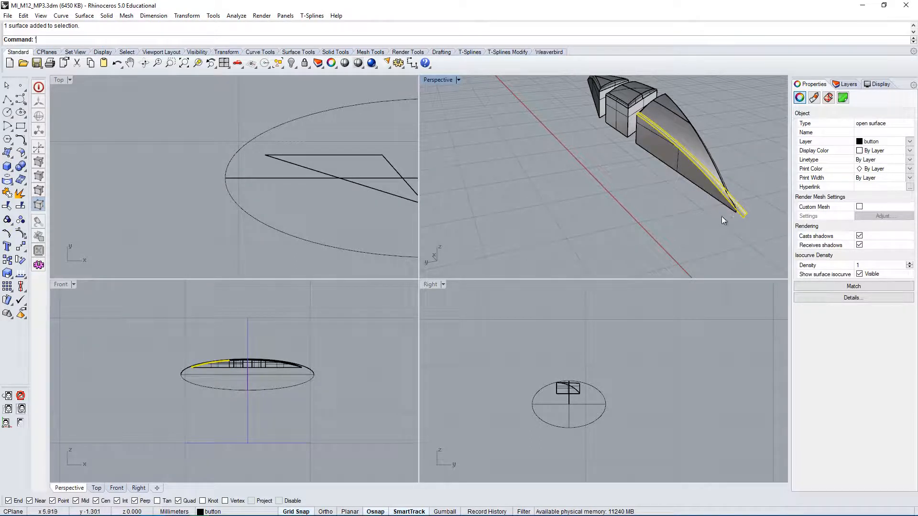
scroll(749, 203, down, 1)
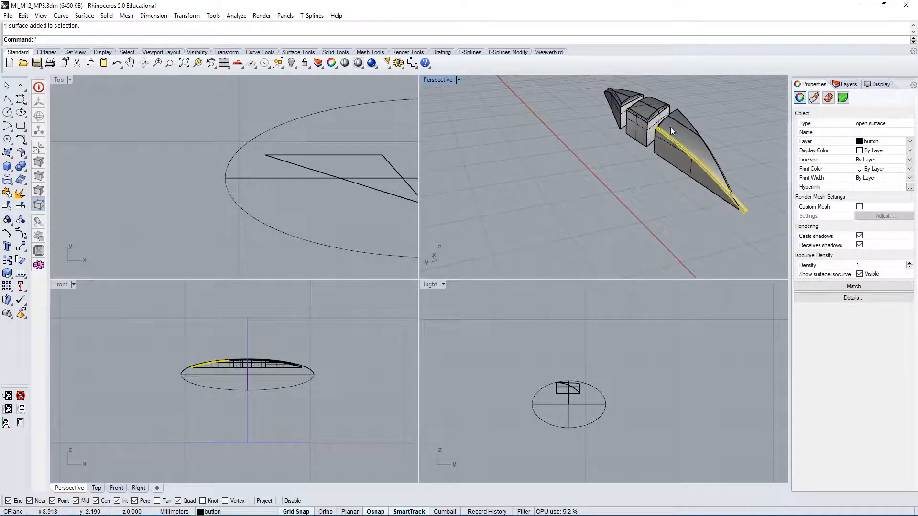
scroll(706, 148, down, 5)
scroll(742, 154, down, 2)
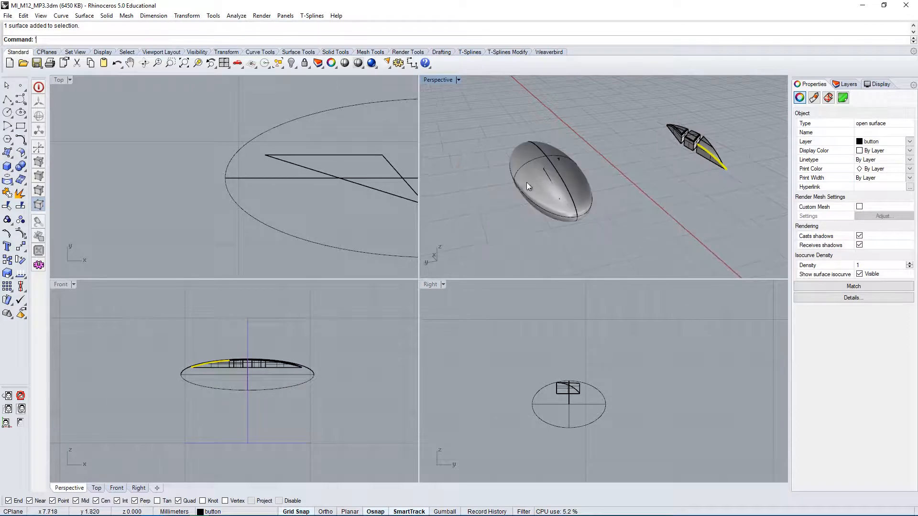
Maximize the Perspective viewport and examine the untrimmed ellipsoid beside the original segments from several angles.
scroll(526, 182, up, 3)
double_click(438, 80)
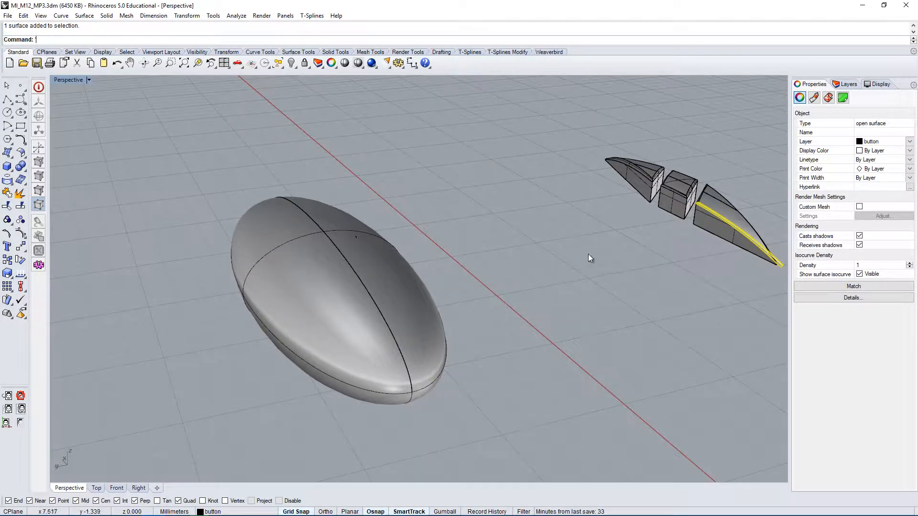
right_drag(588, 254, 558, 260)
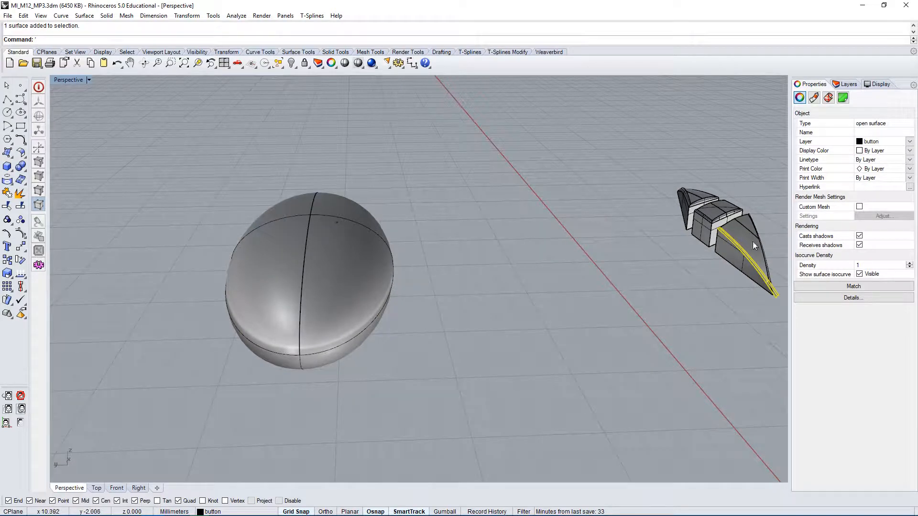
right_drag(607, 279, 611, 308)
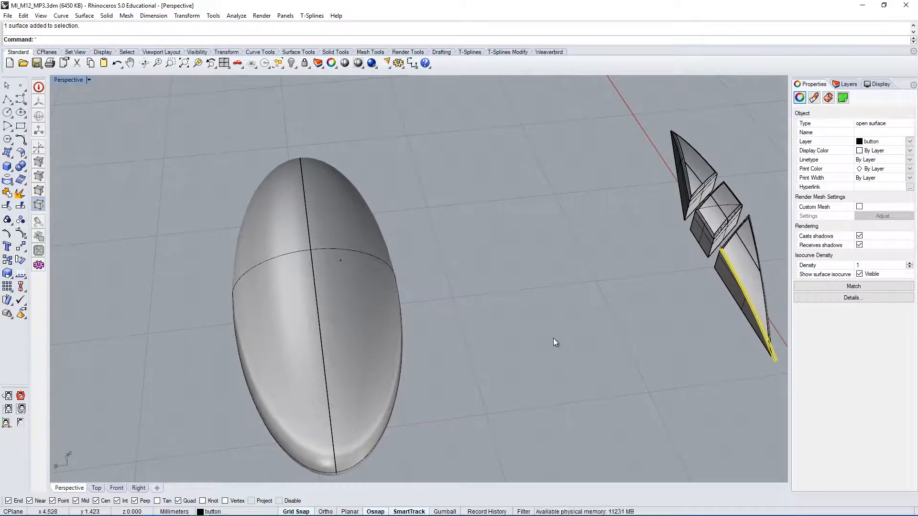
right_drag(471, 356, 209, 200)
click(518, 318)
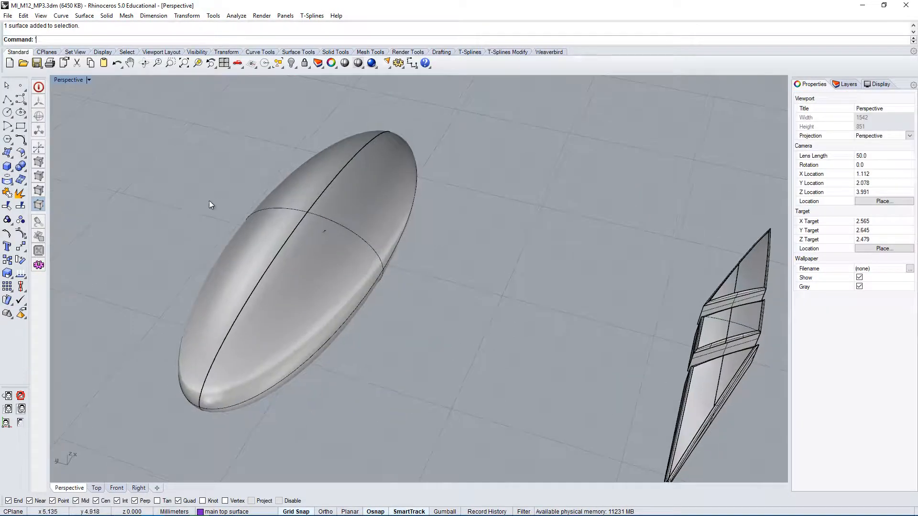
Return to the four-viewport layout and compare the untrimmed ellipsoid with the original segments in each view.
click(285, 317)
double_click(68, 80)
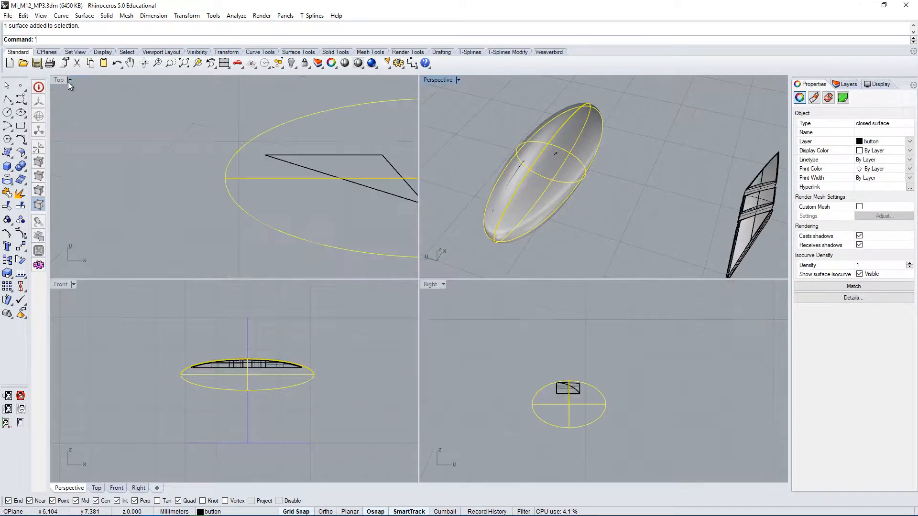
right_drag(240, 351, 259, 369)
right_drag(460, 261, 559, 137)
click(628, 315)
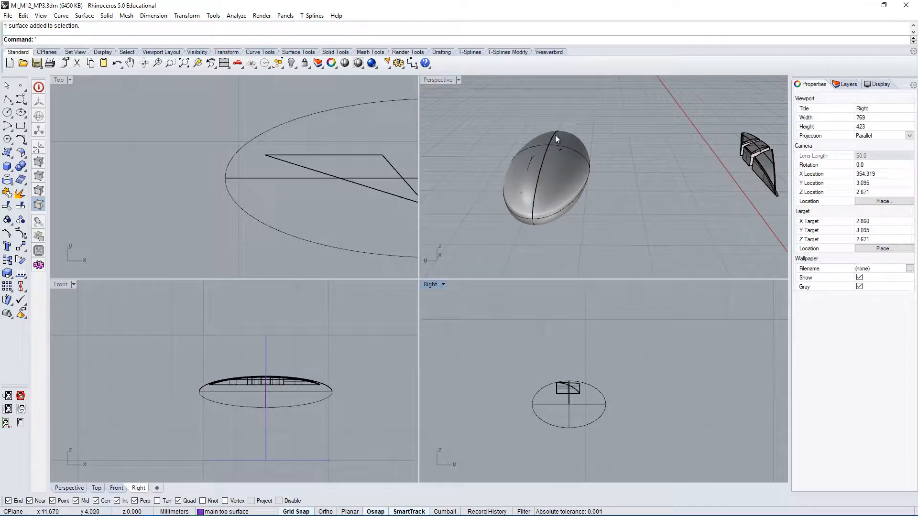
click(533, 224)
click(635, 372)
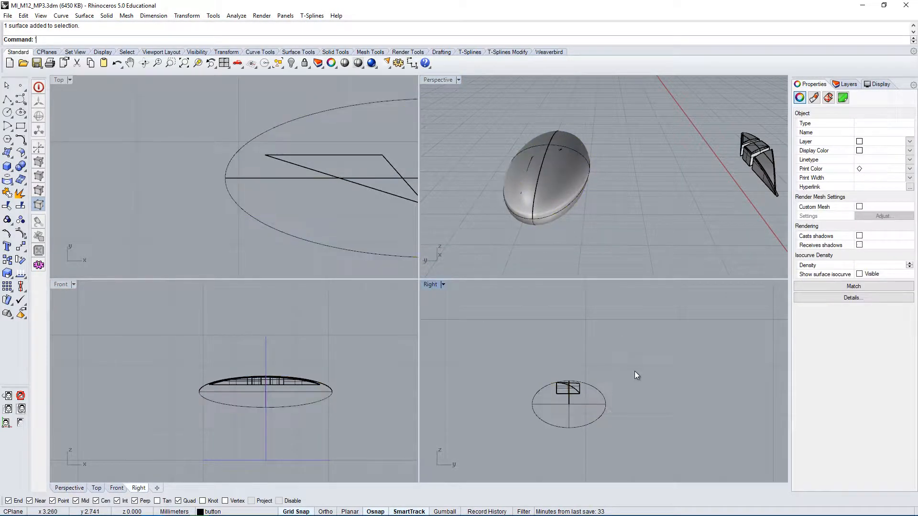
Rotate the untrimmed ellipsoid 180° about its center in the Right view.
click(605, 409)
text(Rotate)
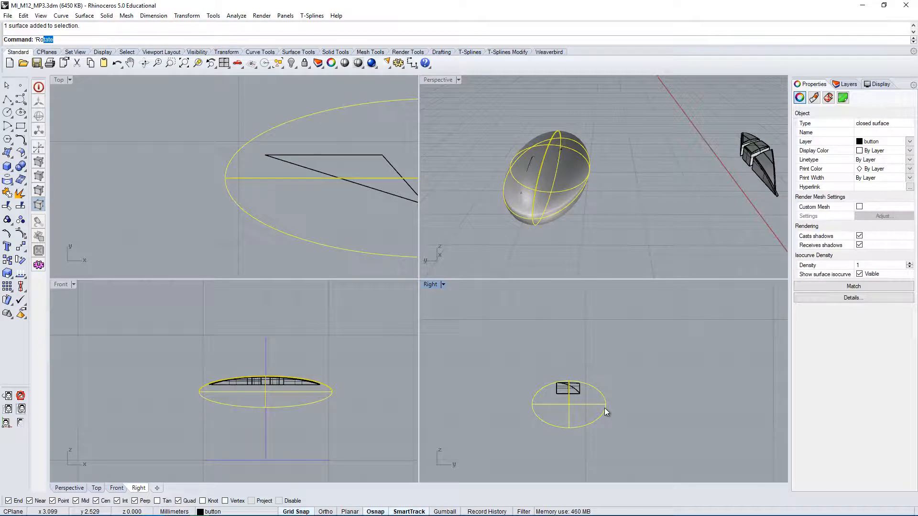
key(Return)
scroll(581, 405, up, 6)
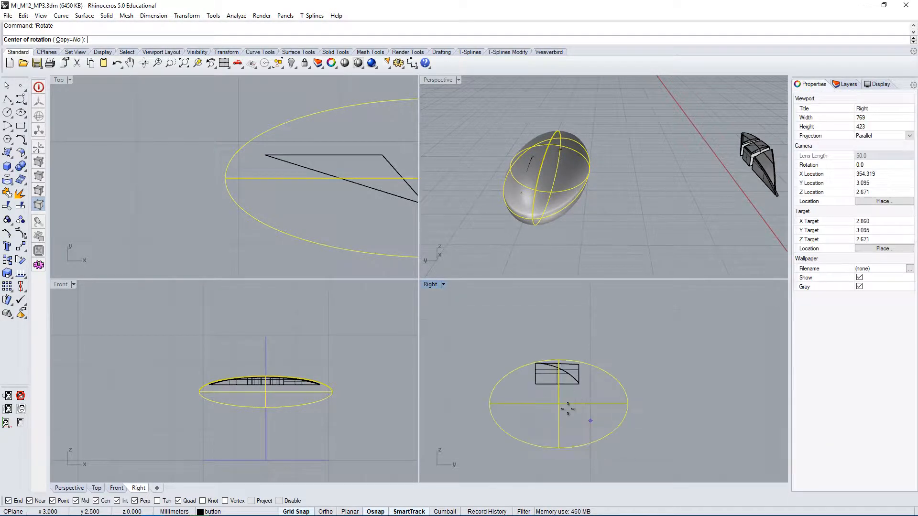
click(558, 405)
scroll(558, 411, down, 8)
scroll(559, 412, up, 2)
shift+click(552, 322)
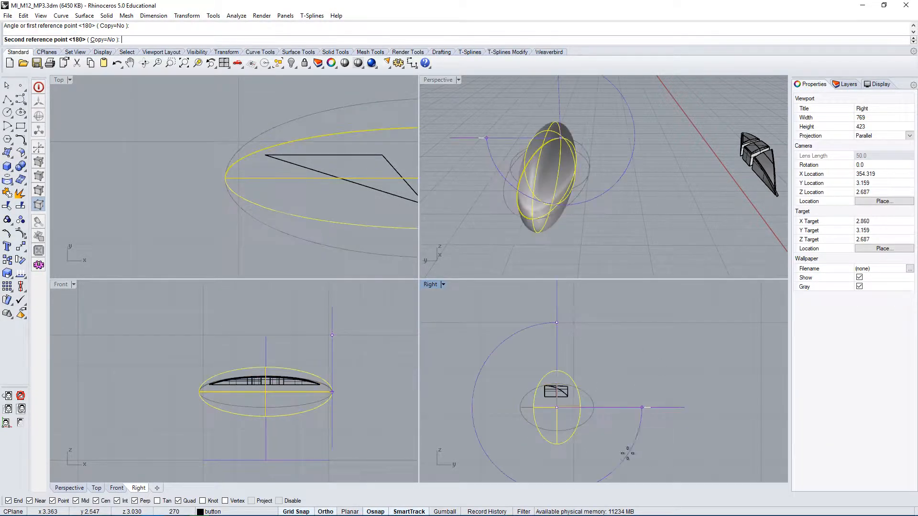
shift+click(566, 454)
click(636, 271)
right_drag(636, 271, 632, 232)
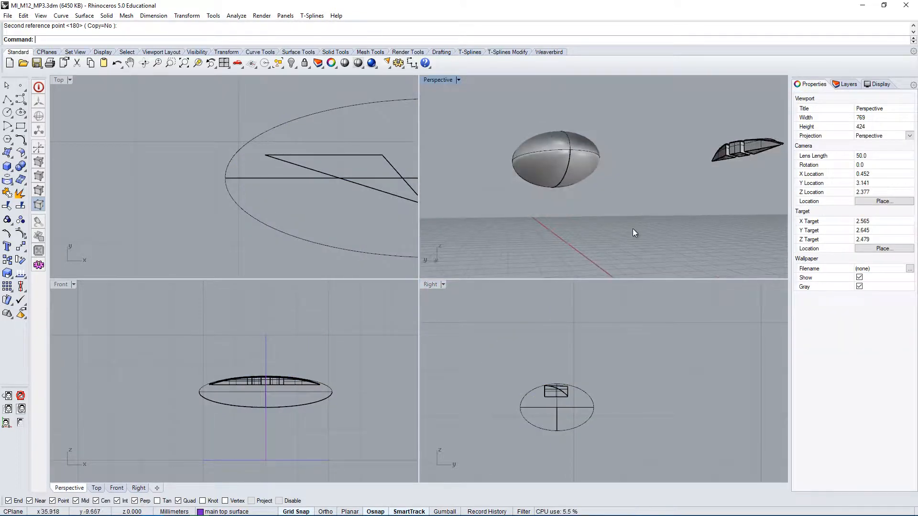
right_drag(532, 118, 542, 267)
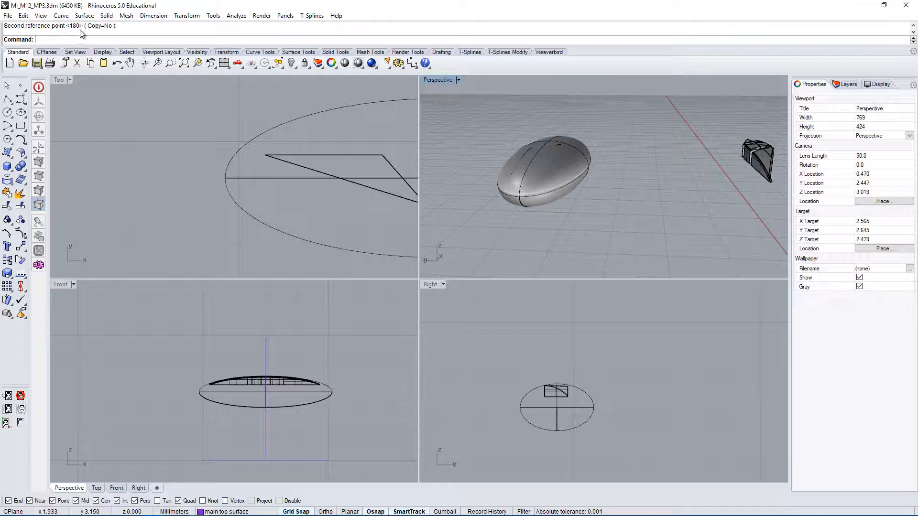
right_drag(506, 208, 539, 222)
Untrim all edges of the three copied triangular side walls with UntrimAll.
right_drag(353, 176, 284, 198)
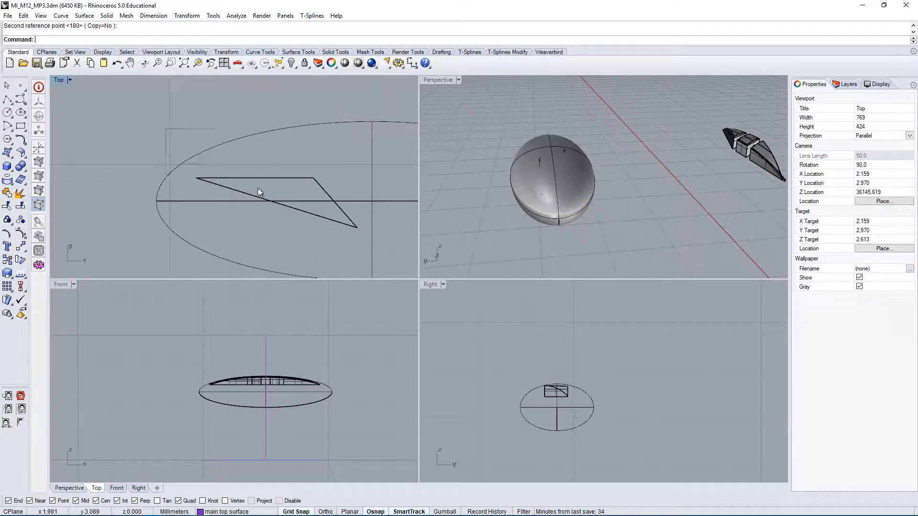
key(Escape)
text(Untr)
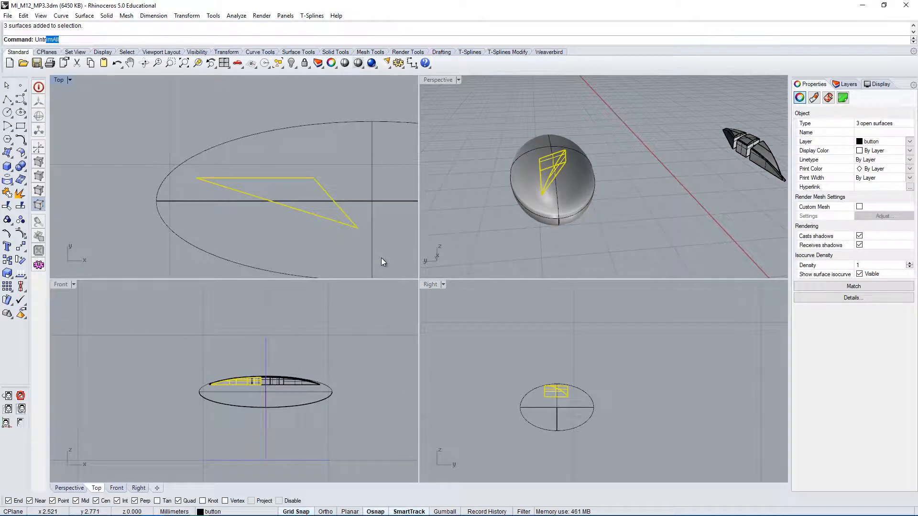
key(Return)
key(Escape)
Trim away the ellipsoid outside the triangle, using the three untrimmed side walls as cutting objects.
right_drag(590, 225, 486, 109)
scroll(610, 173, up, 5)
scroll(628, 154, down, 5)
right_drag(627, 154, 503, 154)
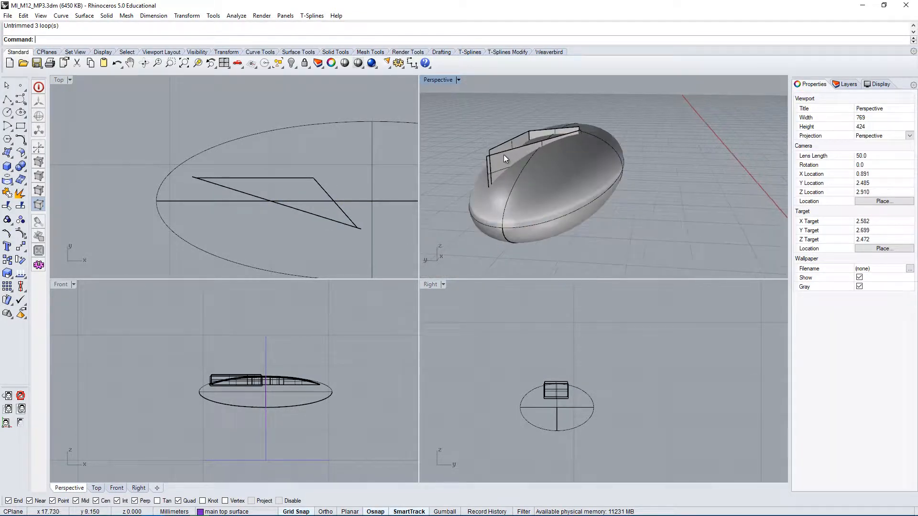
click(506, 159)
shift+click(501, 147)
shift+click(538, 131)
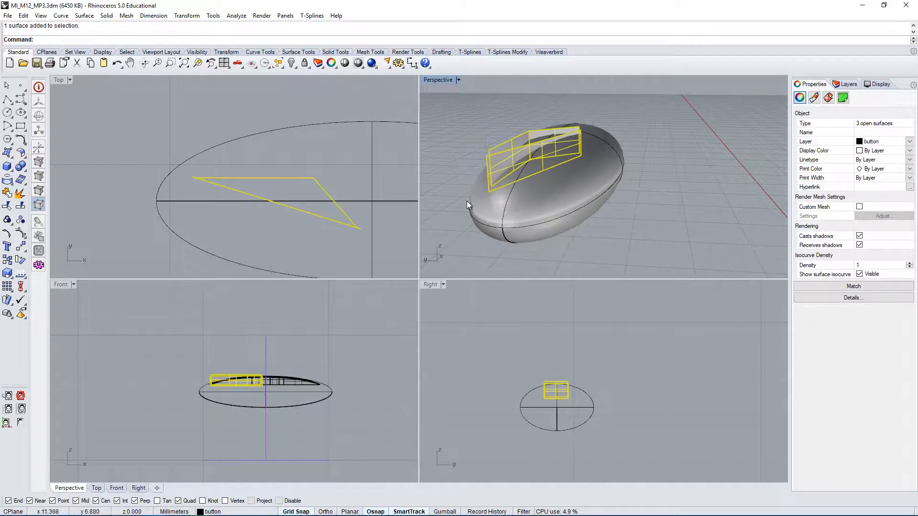
text(Trim)
key(Return)
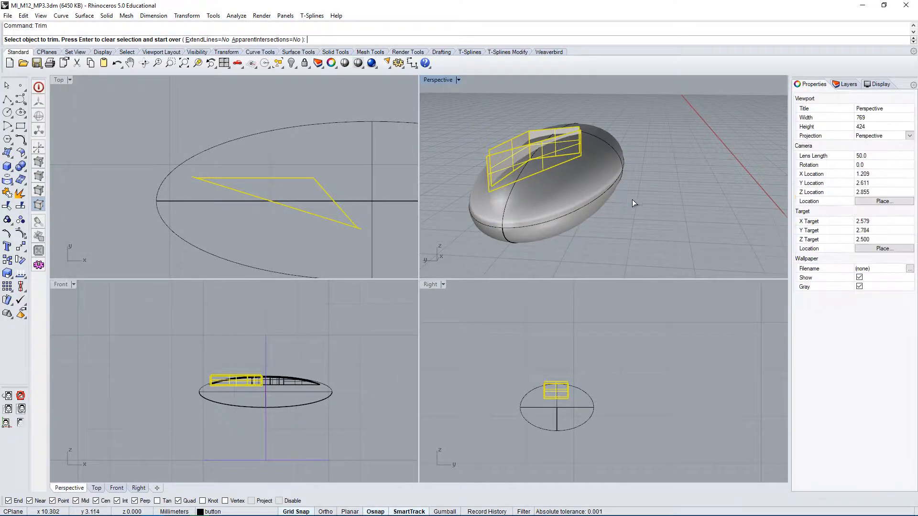
right_drag(636, 199, 658, 187)
key(F1)
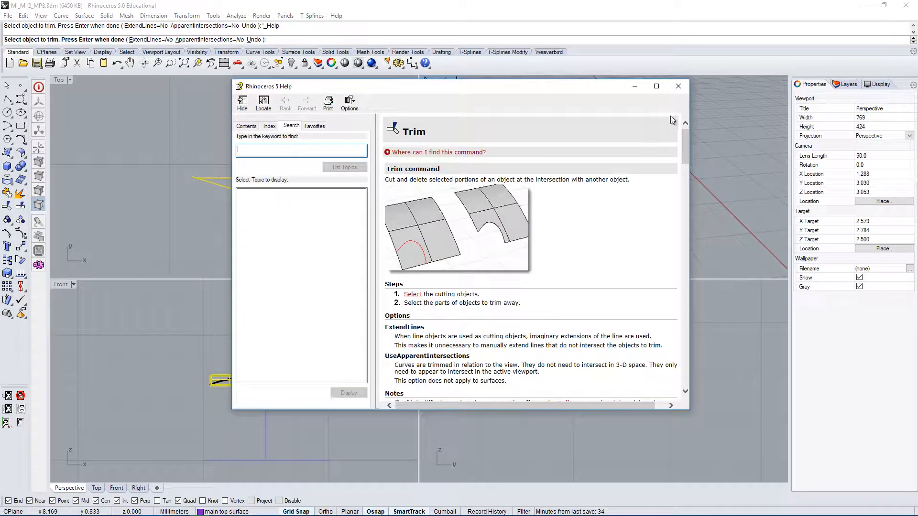
click(679, 86)
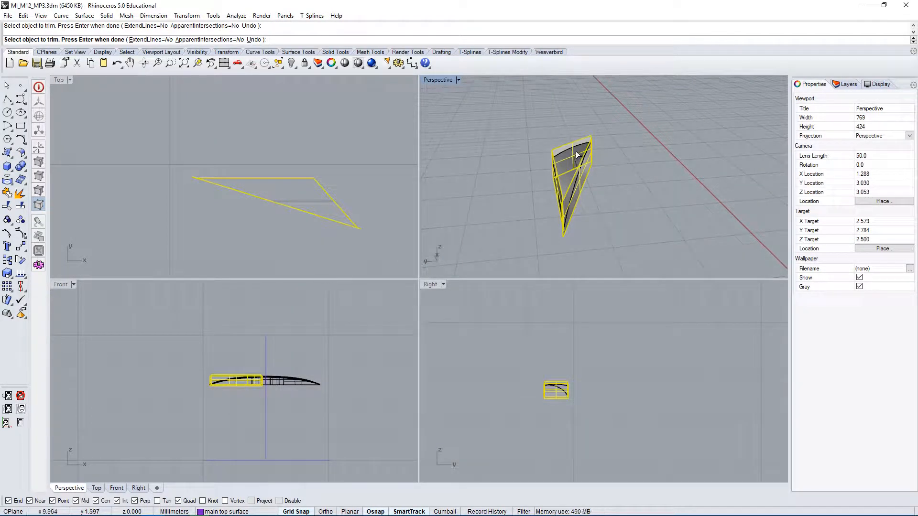
key(ctrl+z)
key(Escape)
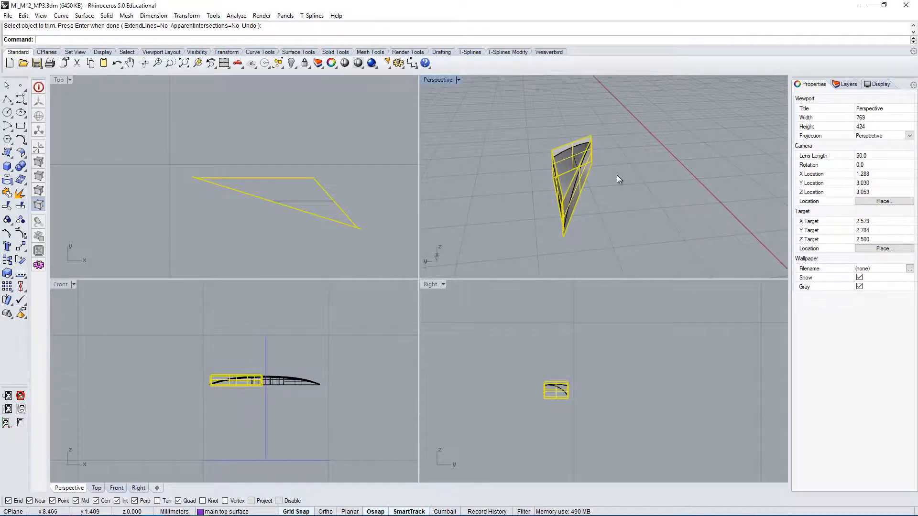
key(Escape)
Use the triangular curved top surface as the cutter to trim two side walls, leaving the long front wall untrimmed.
click(579, 171)
right_drag(581, 175, 548, 204)
text(Trim)
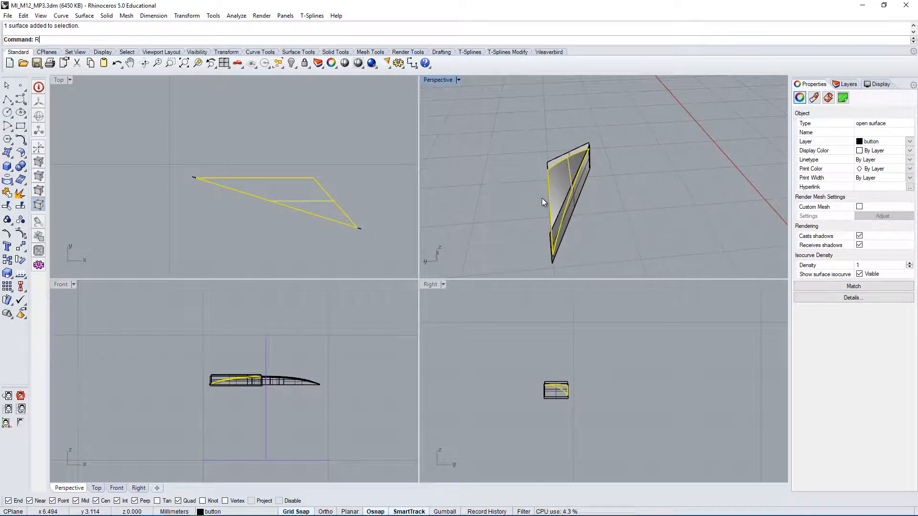
key(Return)
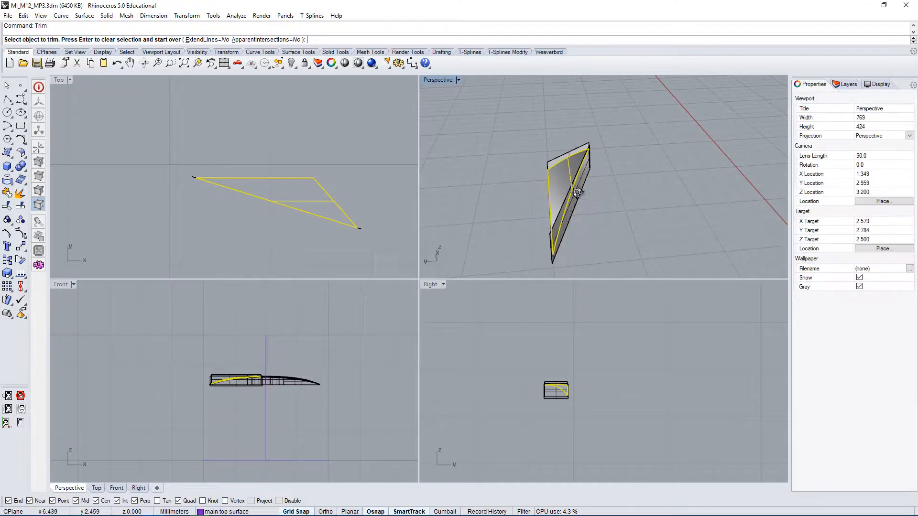
right_drag(541, 198, 466, 192)
click(476, 170)
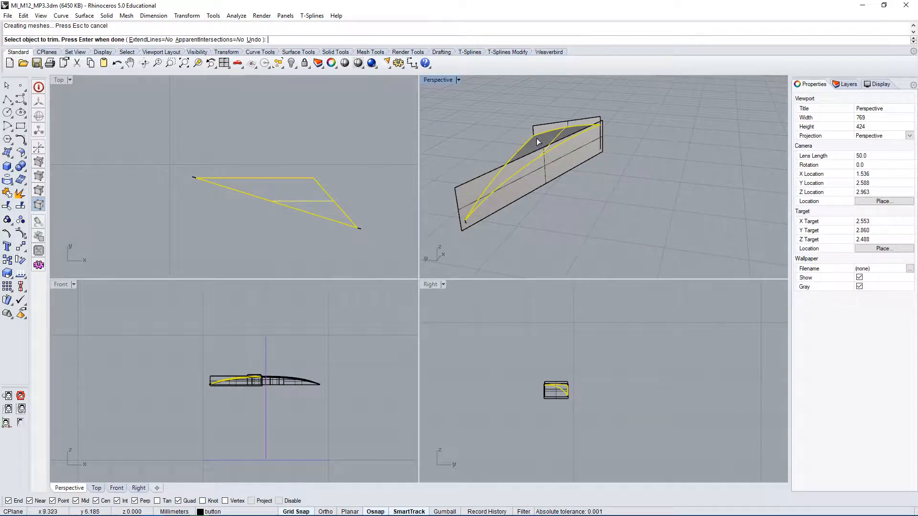
click(595, 122)
scroll(606, 126, up, 2)
right_drag(546, 189, 518, 160)
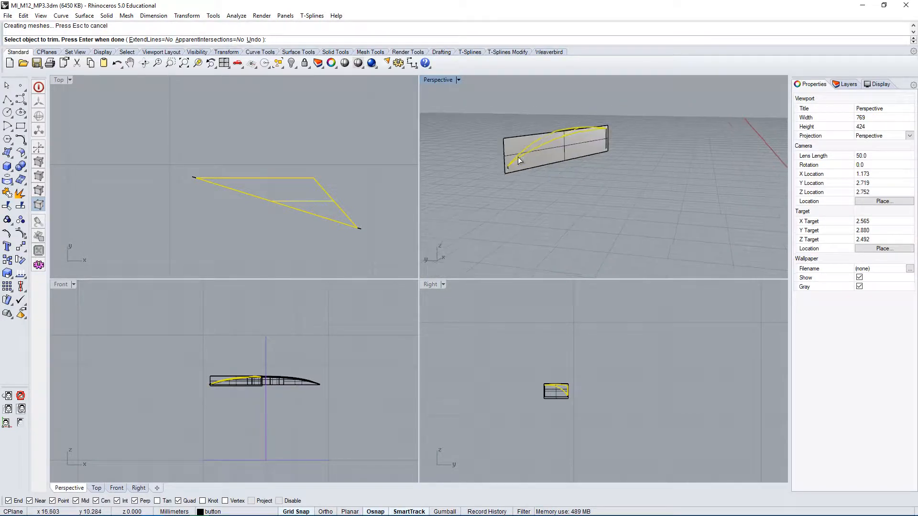
scroll(519, 157, up, 4)
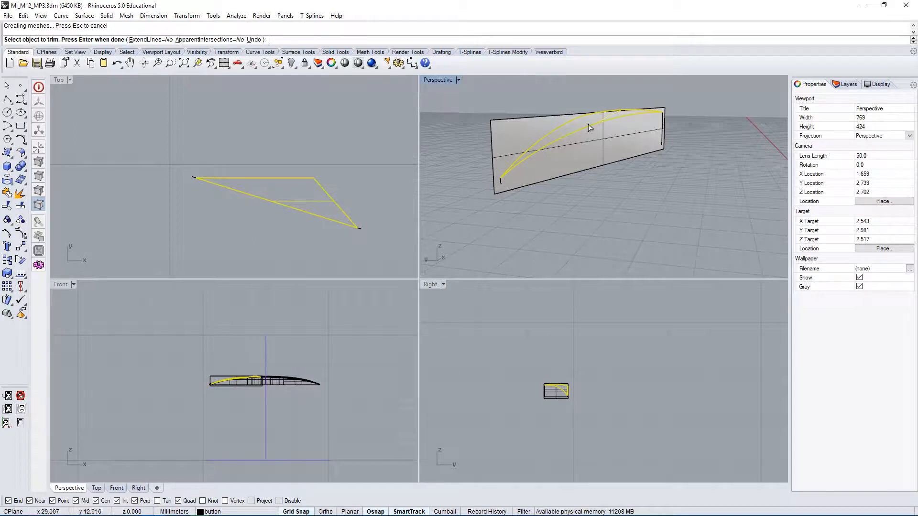
right_drag(553, 151, 586, 188)
right_click(616, 199)
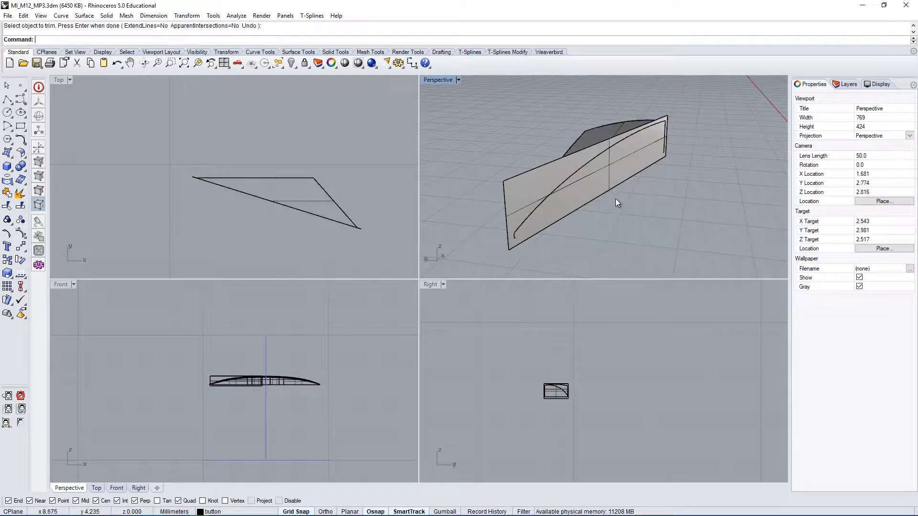
Copy the bottom rim surface of the original end segment to the underside of the rebuilt segment.
right_drag(659, 215, 680, 174)
scroll(328, 153, down, 5)
scroll(680, 174, up, 6)
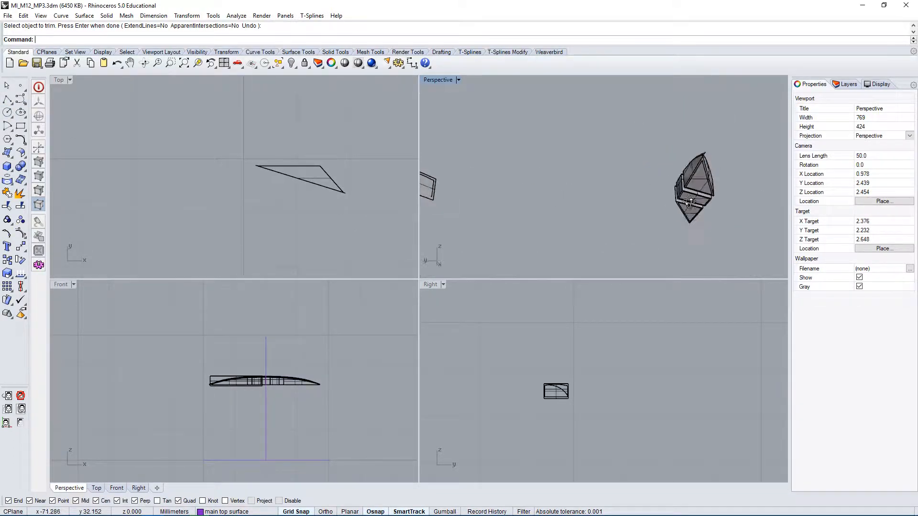
scroll(698, 186, down, 5)
right_drag(710, 130, 727, 151)
scroll(700, 182, down, 5)
scroll(709, 179, up, 5)
click(702, 169)
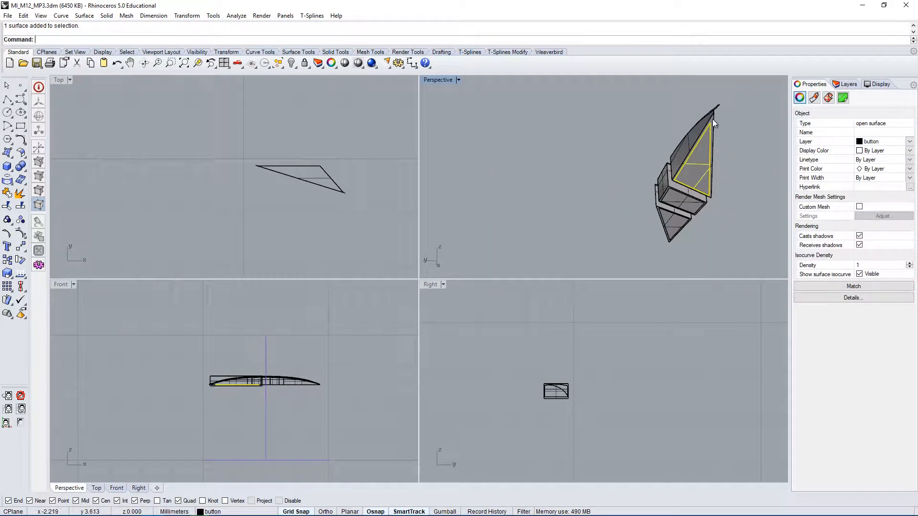
scroll(713, 120, up, 3)
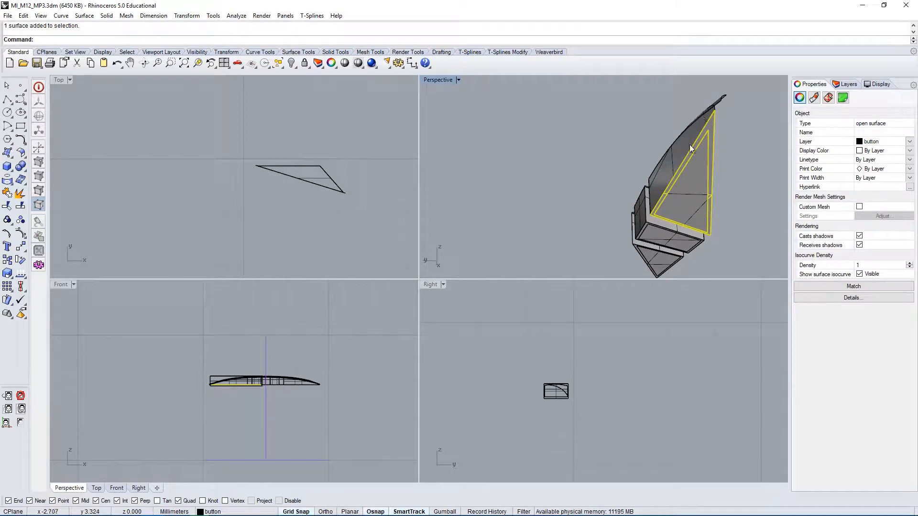
scroll(711, 176, down, 5)
right_drag(710, 176, 646, 216)
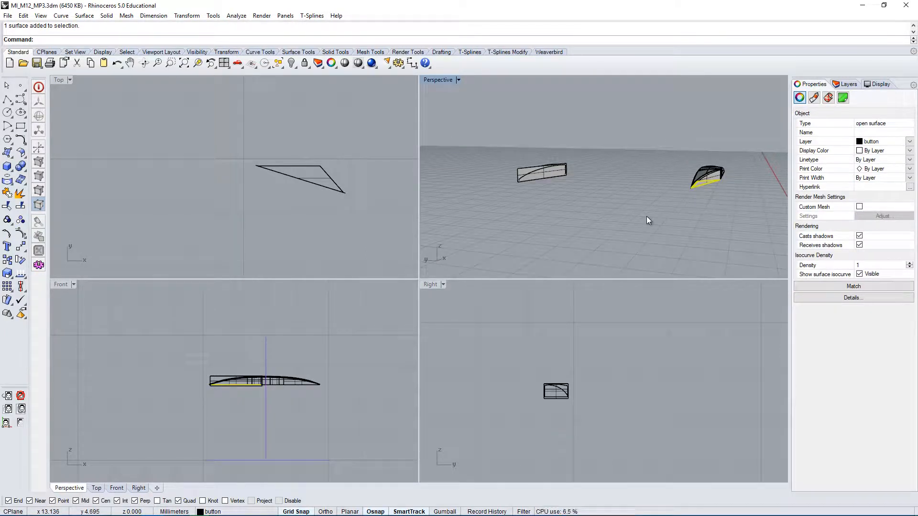
text(Cop)
key(Return)
click(662, 254)
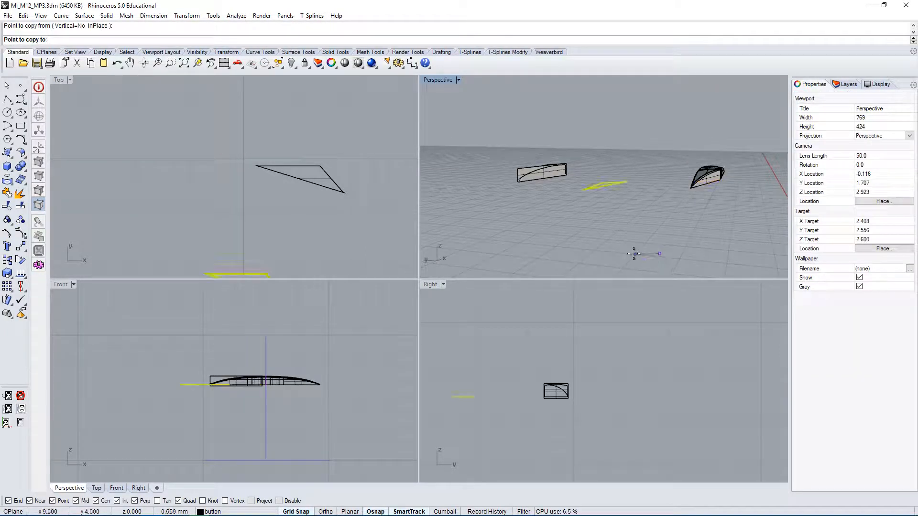
click(614, 246)
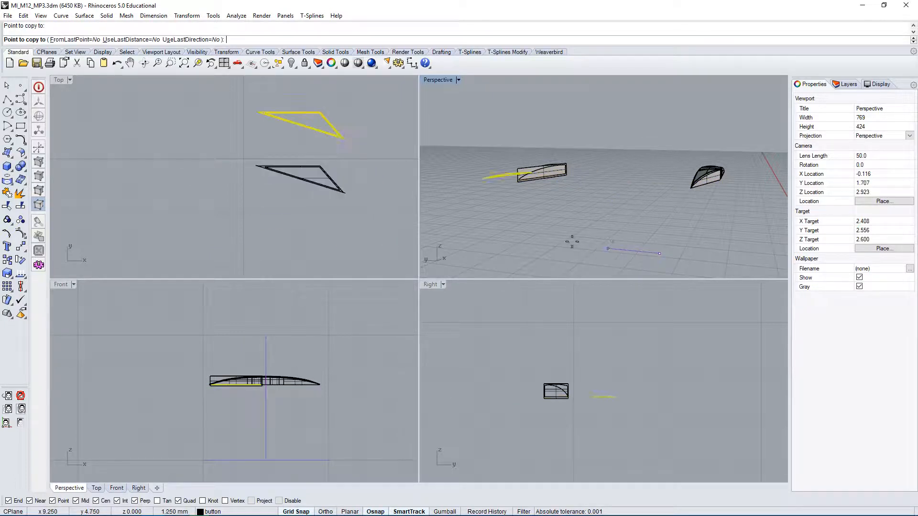
right_drag(572, 242, 568, 144)
key(Return)
Untrim the copied bottom rim surface with UntrimAll to restore its full rectangular plane.
scroll(542, 179, up, 8)
scroll(550, 142, up, 5)
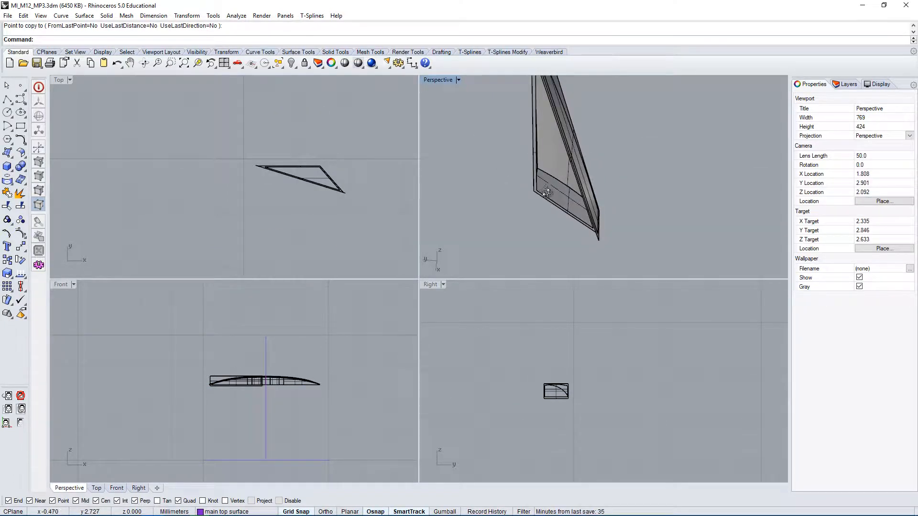
click(535, 139)
scroll(535, 142, down, 3)
right_drag(607, 168, 577, 147)
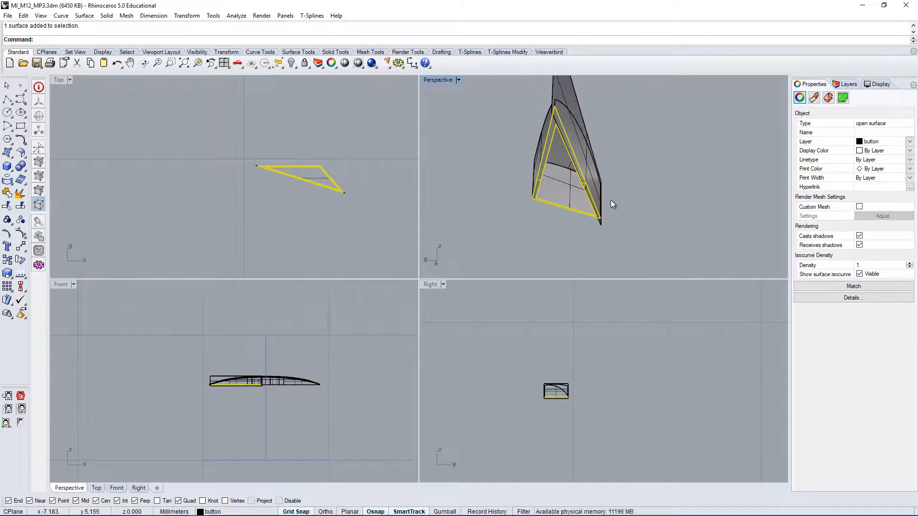
text(UntrimAll)
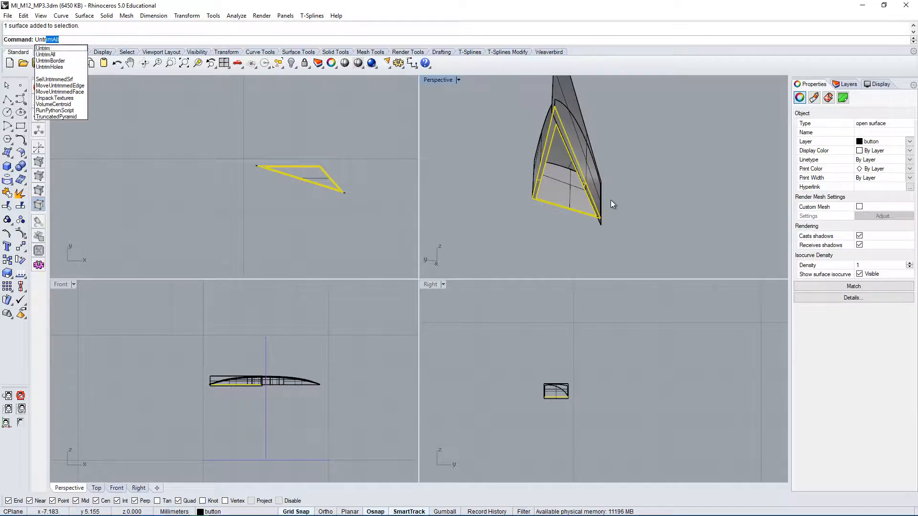
key(Return)
right_drag(642, 185, 648, 256)
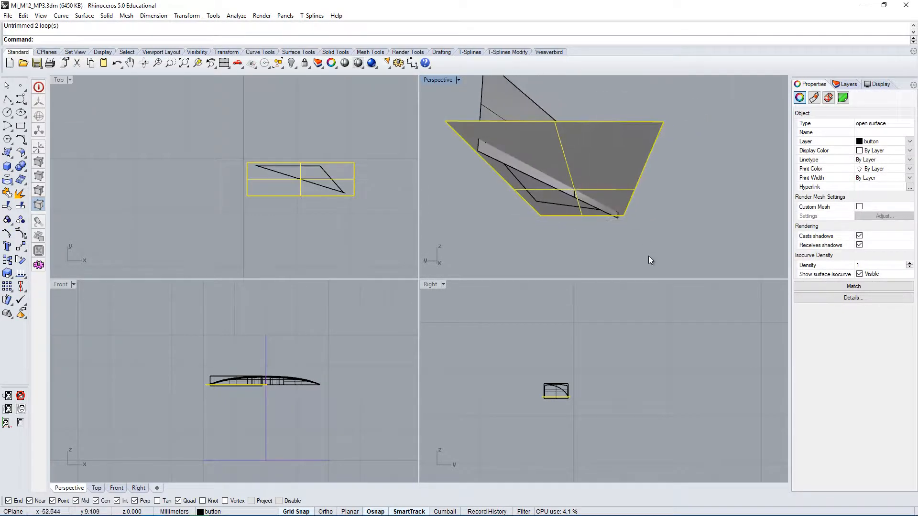
Trim the excess off the long front wall, using the other four surfaces of the rebuilt segment as cutters.
click(648, 256)
right_drag(469, 144, 561, 171)
click(630, 225)
click(695, 130)
key(ctrl+a)
ctrl+click(592, 171)
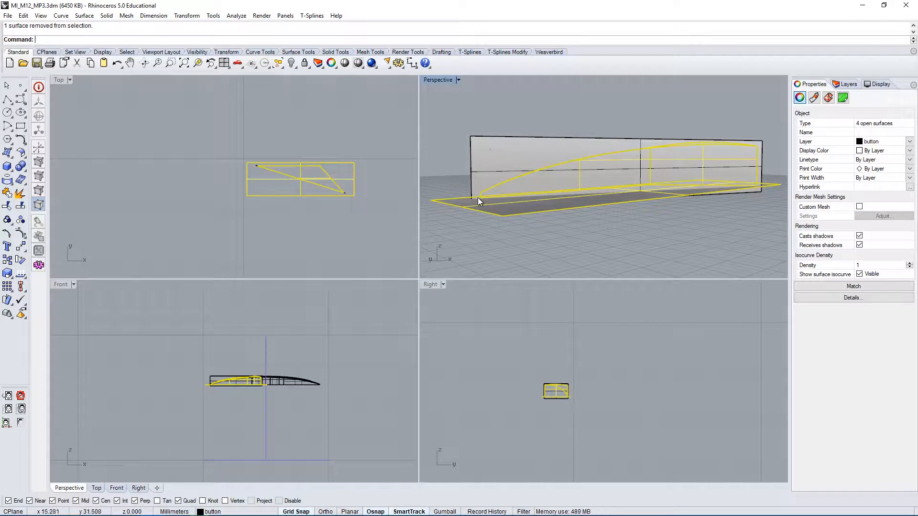
text(T)
key(Return)
right_drag(502, 150, 700, 189)
key(Escape)
key(Escape)
Trim the excess off the flat bottom surface, using the segment's curved top and three side walls as cutters.
click(701, 200)
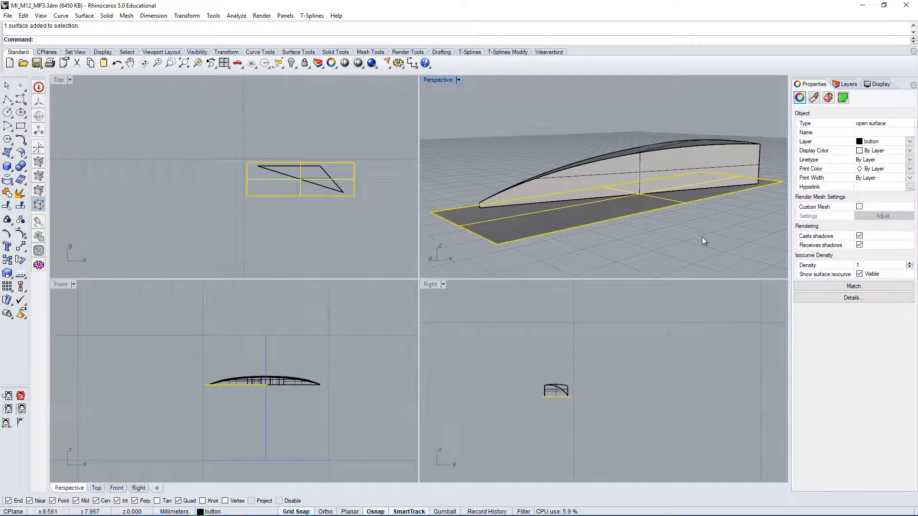
key(Escape)
right_drag(702, 237, 515, 113)
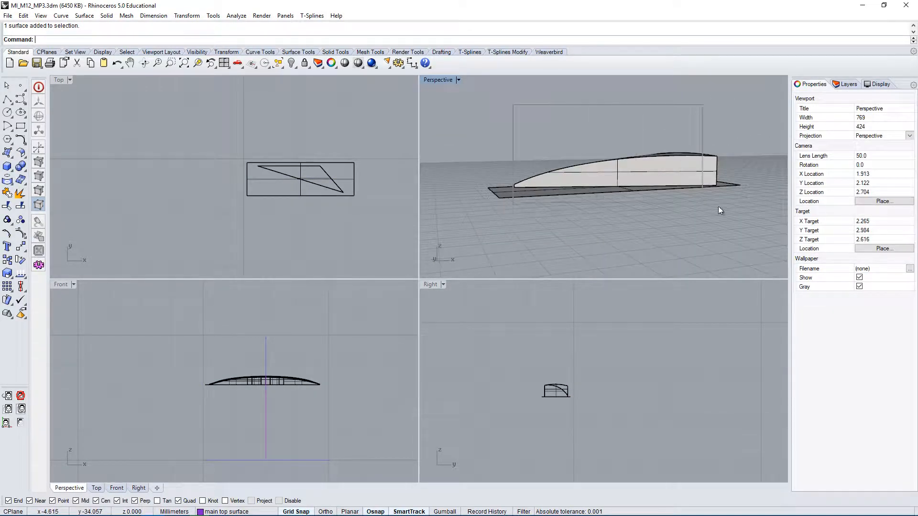
drag(729, 219, 676, 116)
right_drag(676, 117, 605, 117)
text(Tr)
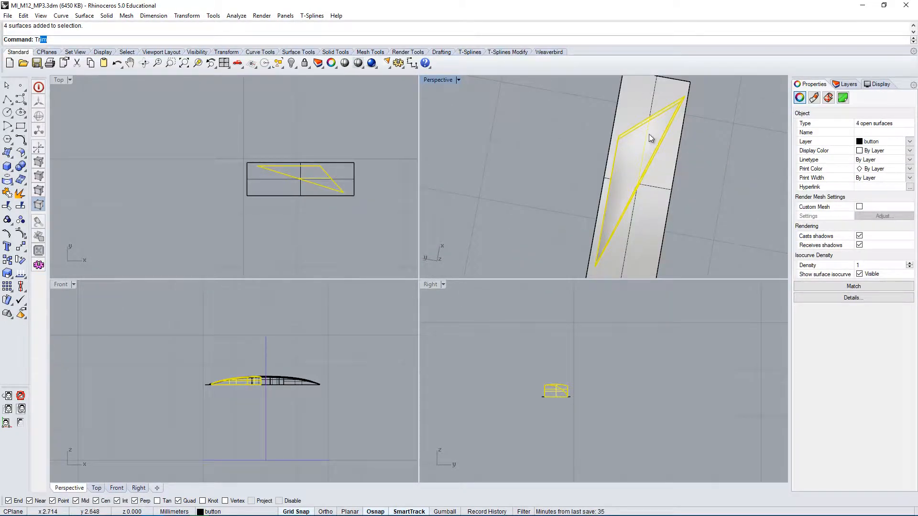
key(Return)
right_drag(647, 92, 621, 166)
double_click(433, 80)
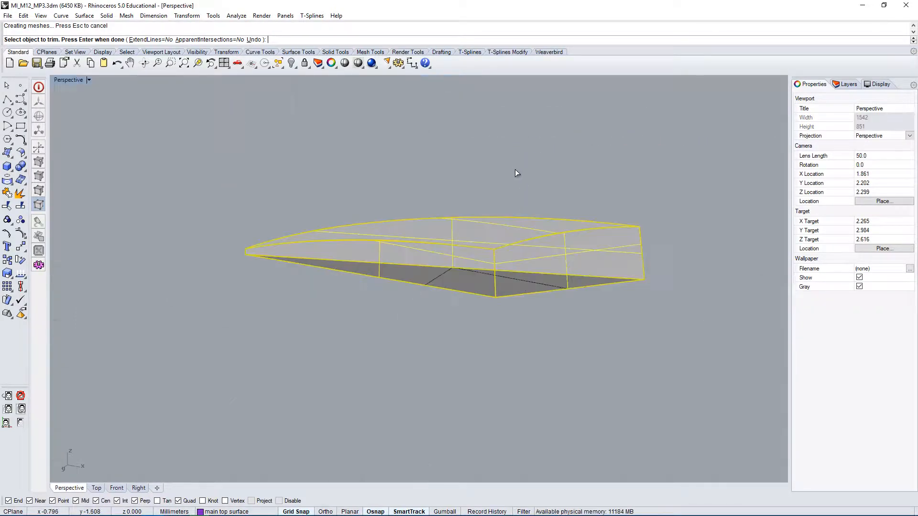
key(Return)
Join the five trimmed surfaces of the rebuilt segment into one polysurface.
right_drag(568, 173, 410, 247)
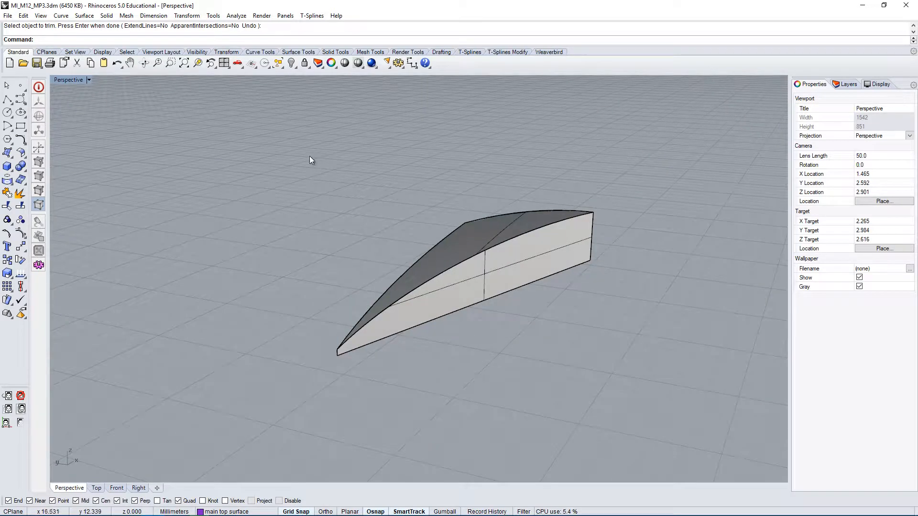
drag(282, 143, 685, 431)
text(j)
key(Return)
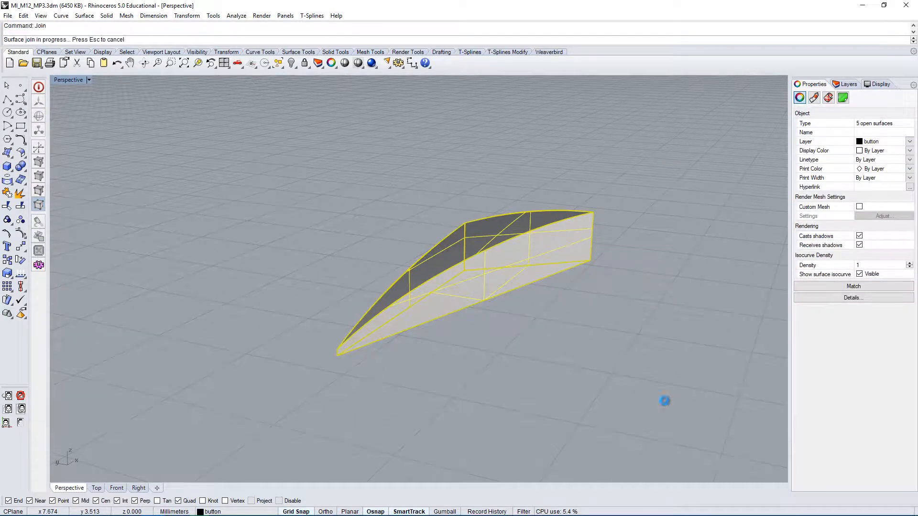
click(652, 392)
Check the joined segment for naked edges with the Show Edges analysis.
click(468, 252)
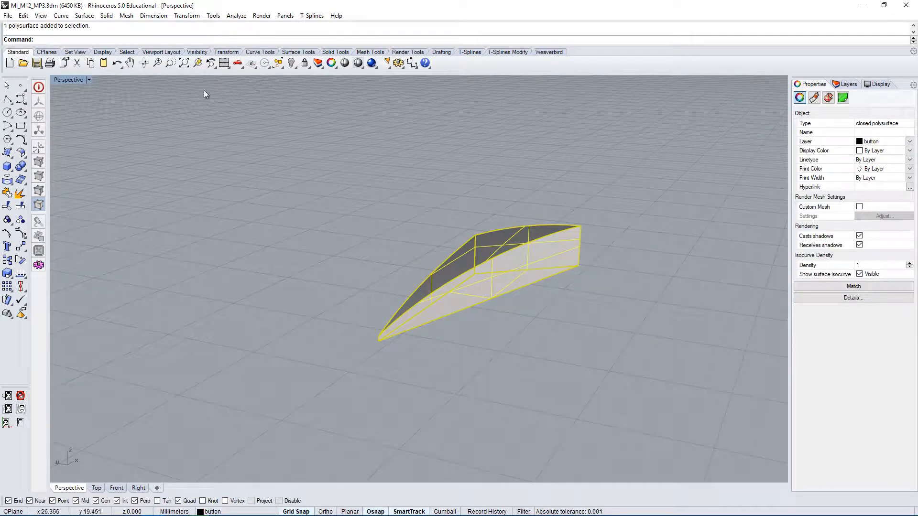
click(236, 15)
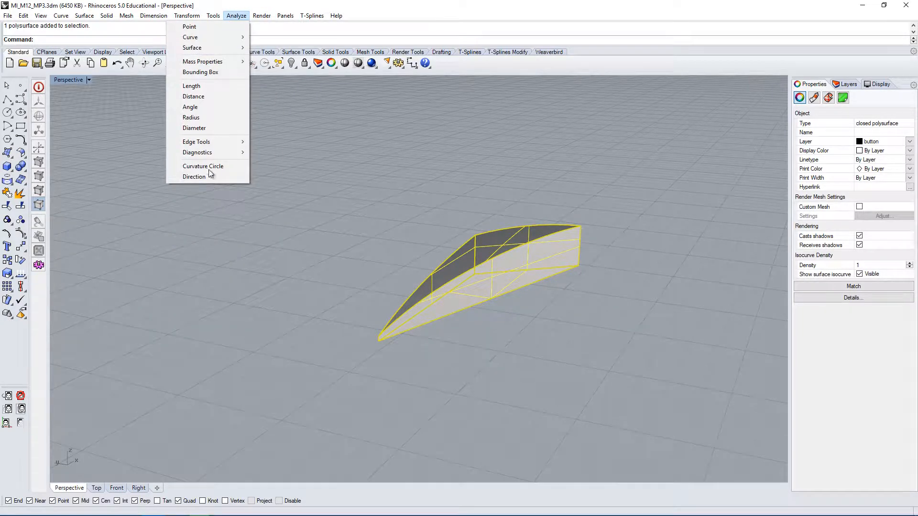
mouse_move(215, 143)
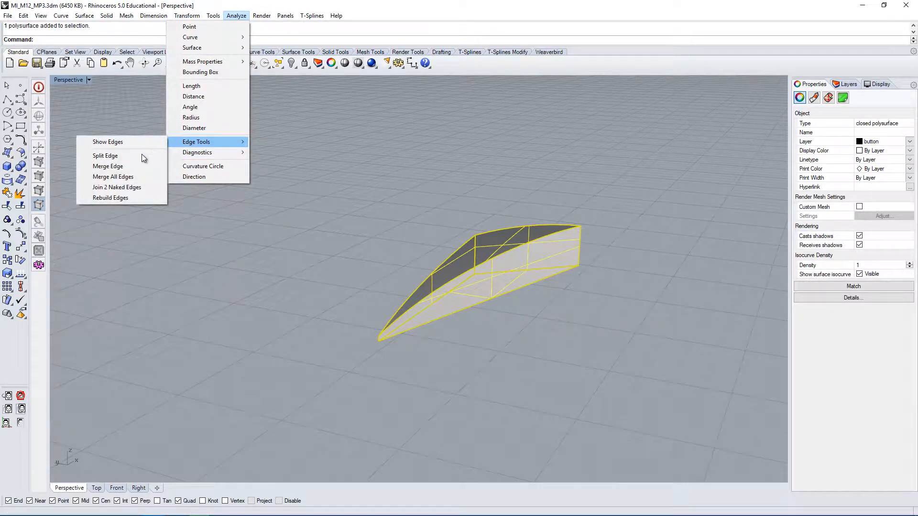
click(113, 143)
click(472, 275)
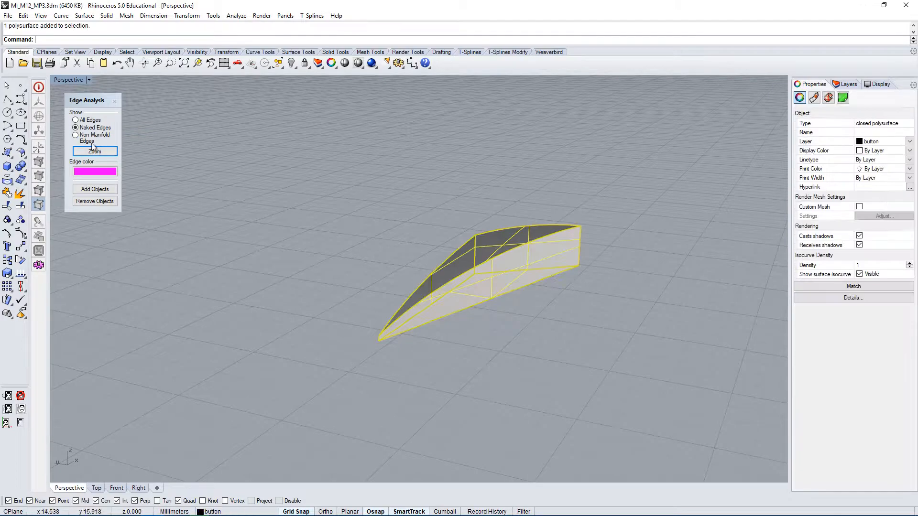
click(94, 151)
right_drag(341, 272, 285, 258)
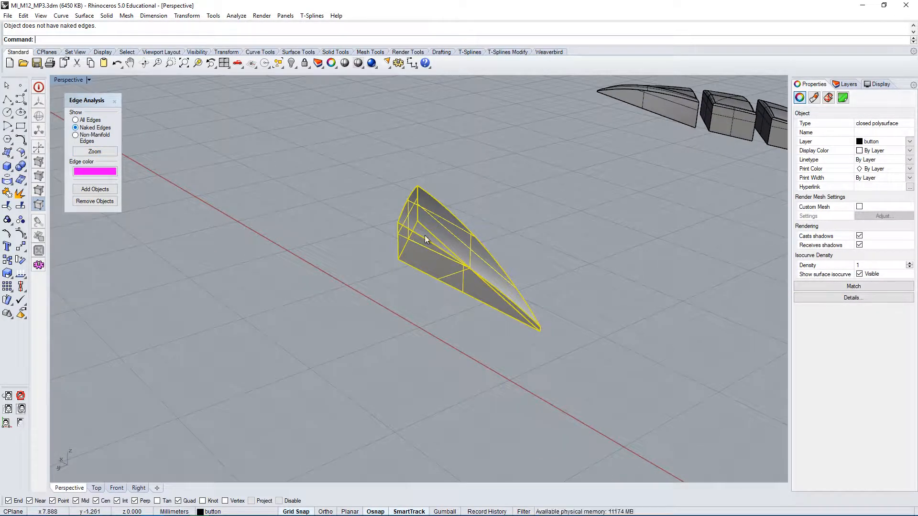
click(637, 289)
Try FilletEdge with a radius of 0.1 on the long curved top edge of the rebuilt segment.
right_drag(578, 306, 505, 260)
right_drag(535, 231, 741, 194)
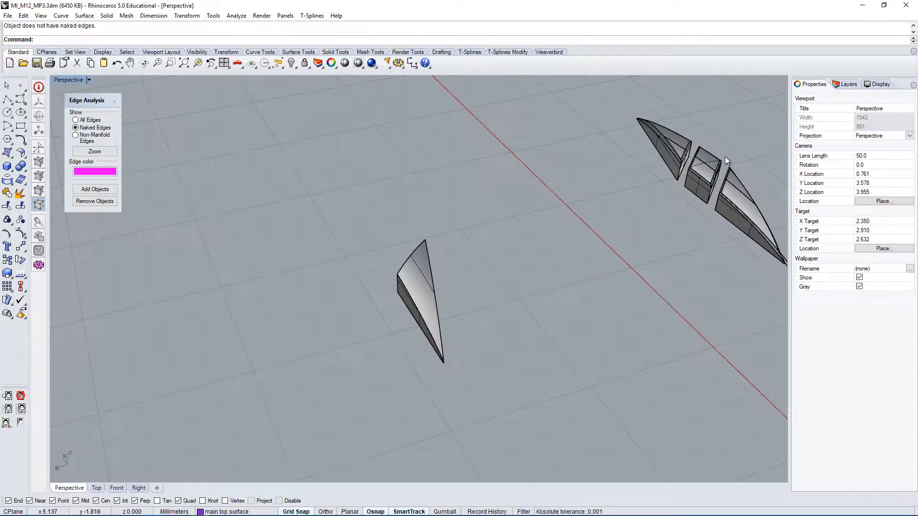
right_drag(425, 245, 486, 322)
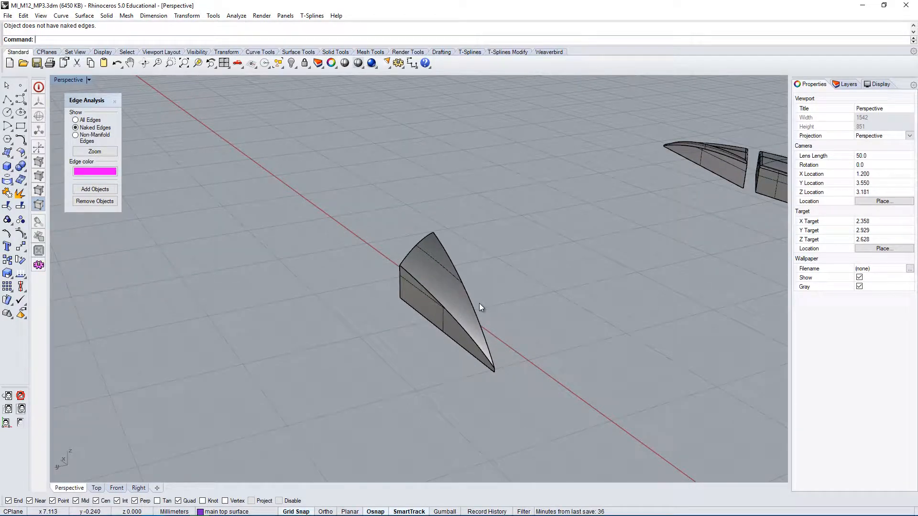
text(Fillet)
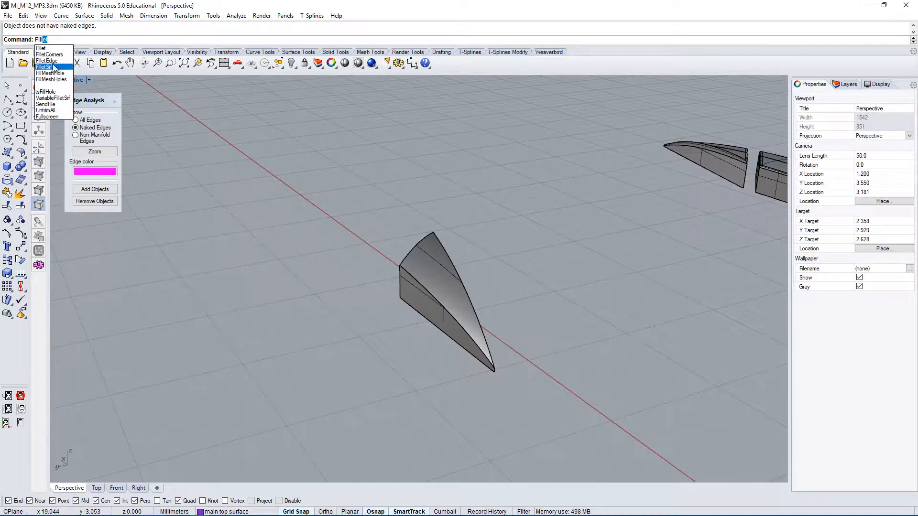
text(Edge)
key(Return)
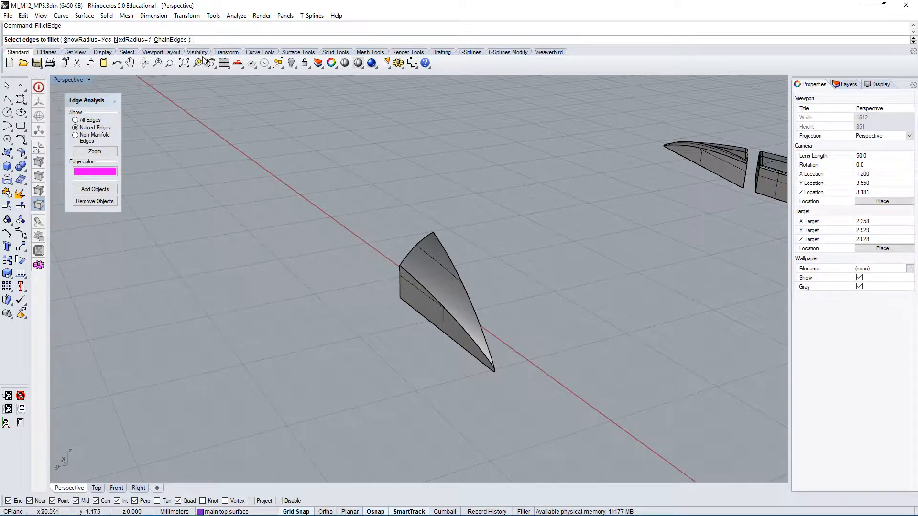
text(0.1)
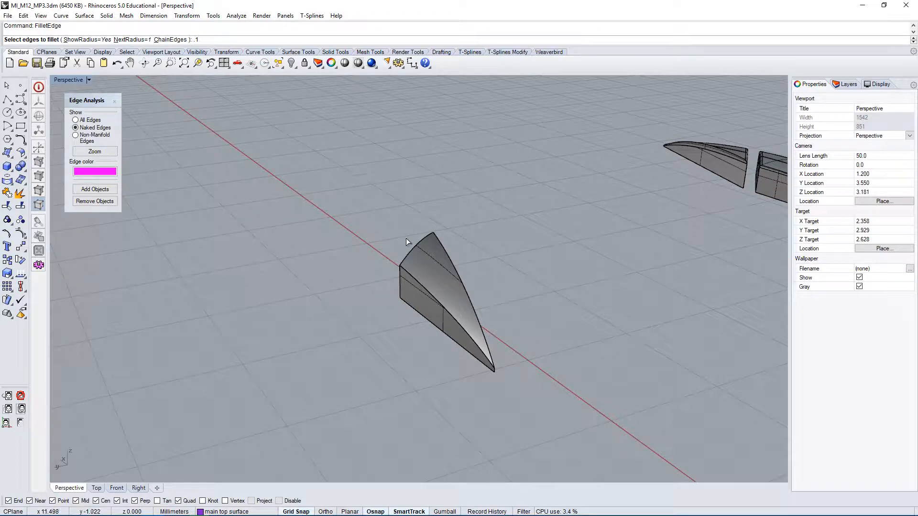
key(Return)
click(429, 288)
scroll(479, 313, up, 4)
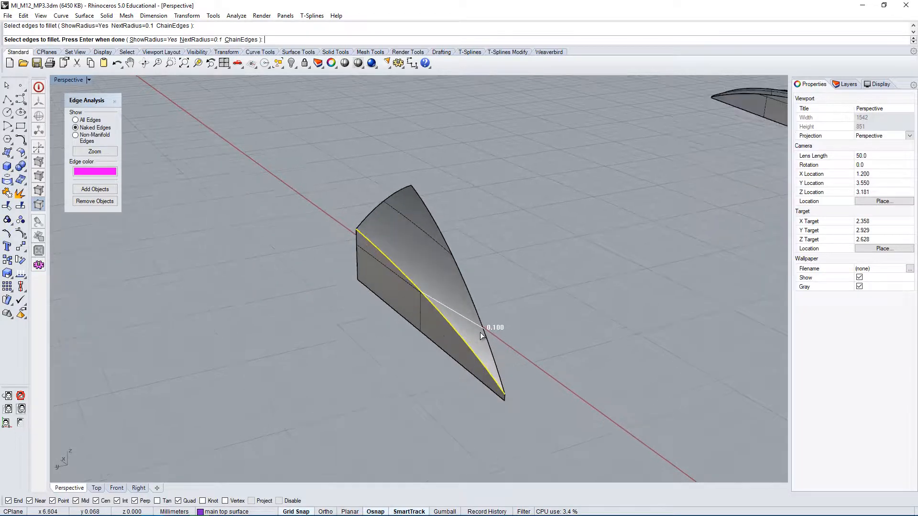
right_drag(481, 330, 525, 343)
scroll(406, 307, down, 6)
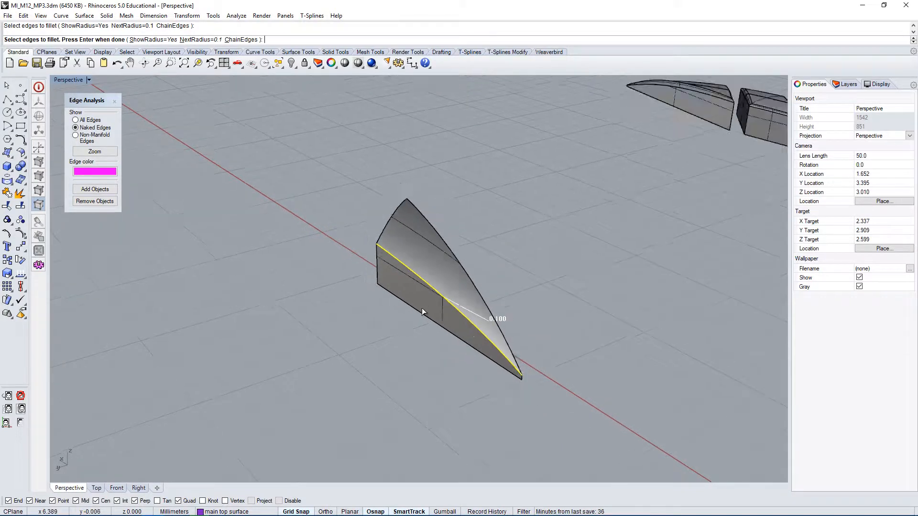
Change the fillet radius to 0.001 and reselect the segment's long curved top edge.
scroll(651, 267, up, 6)
scroll(650, 266, up, 2)
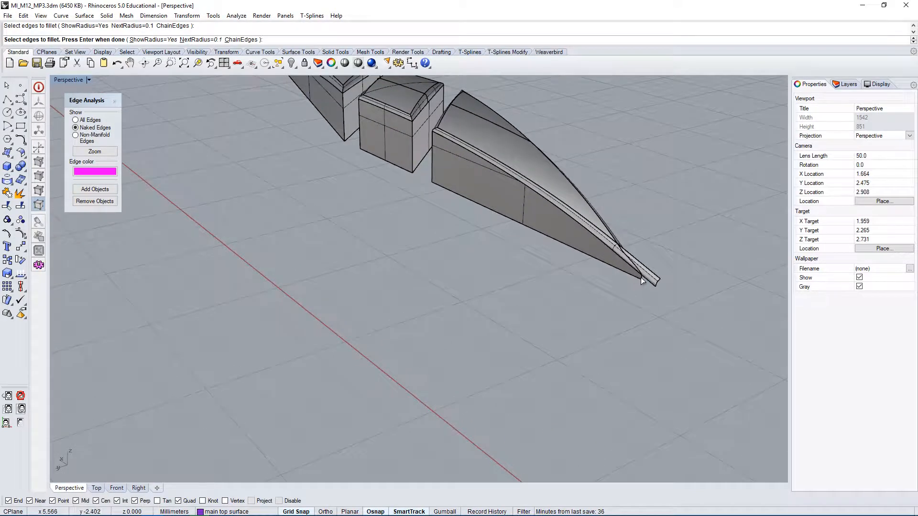
scroll(654, 294, down, 2)
scroll(655, 295, down, 4)
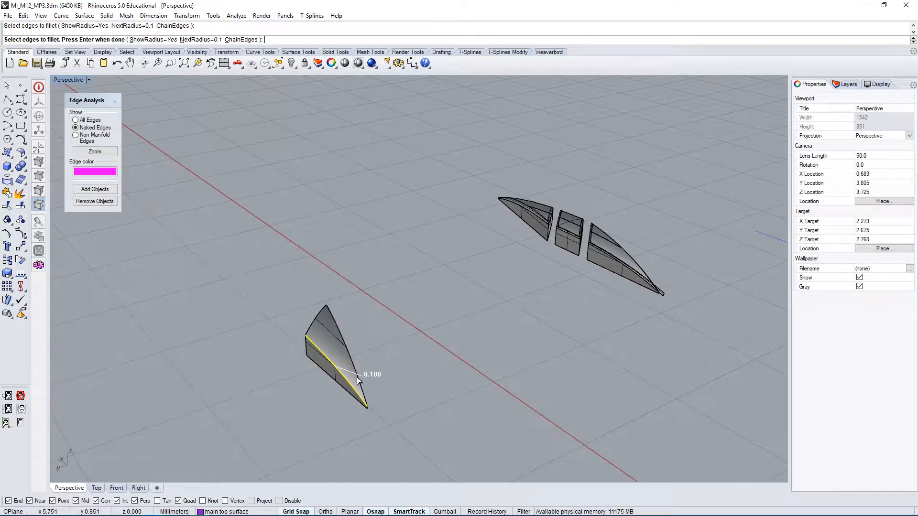
scroll(361, 379, up, 2)
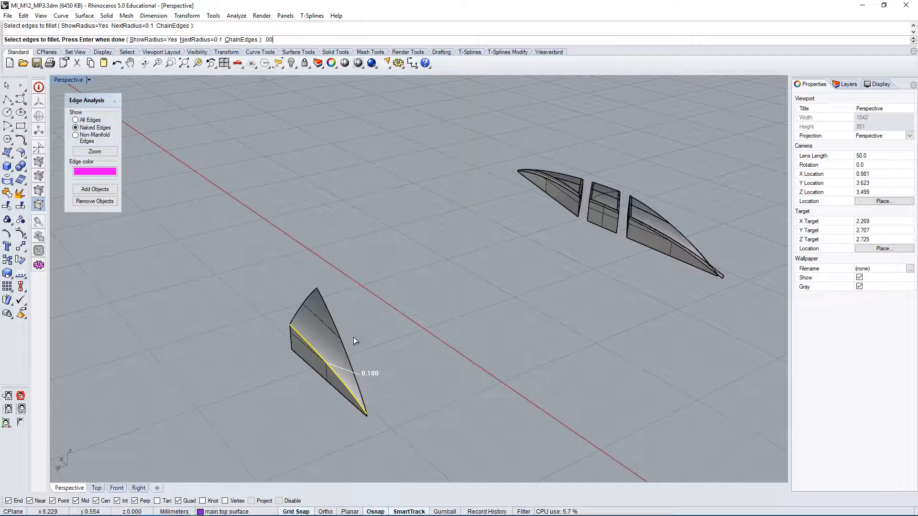
key(Return)
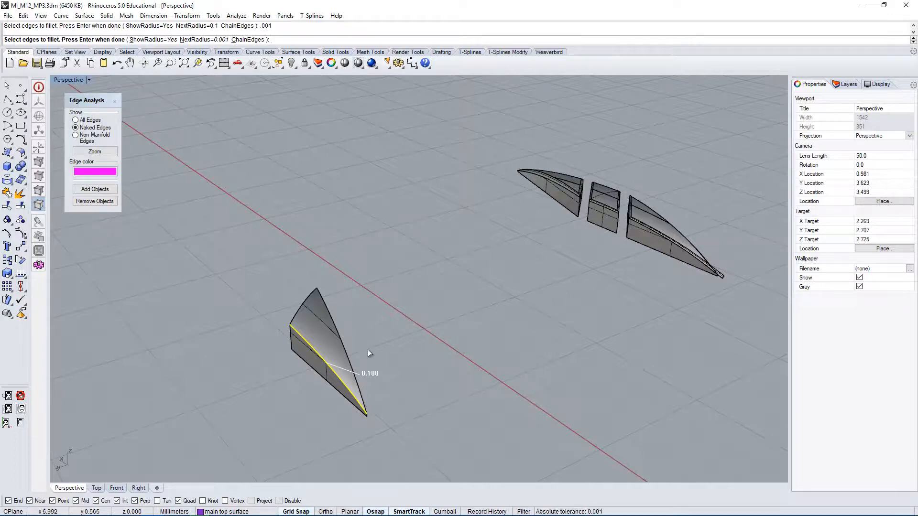
right_drag(378, 385, 394, 379)
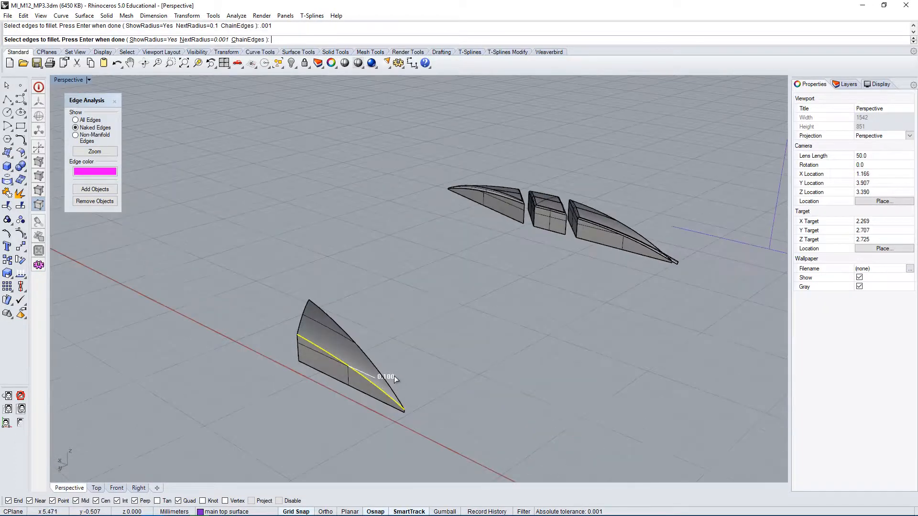
right_drag(337, 357, 348, 357)
ctrl+click(340, 357)
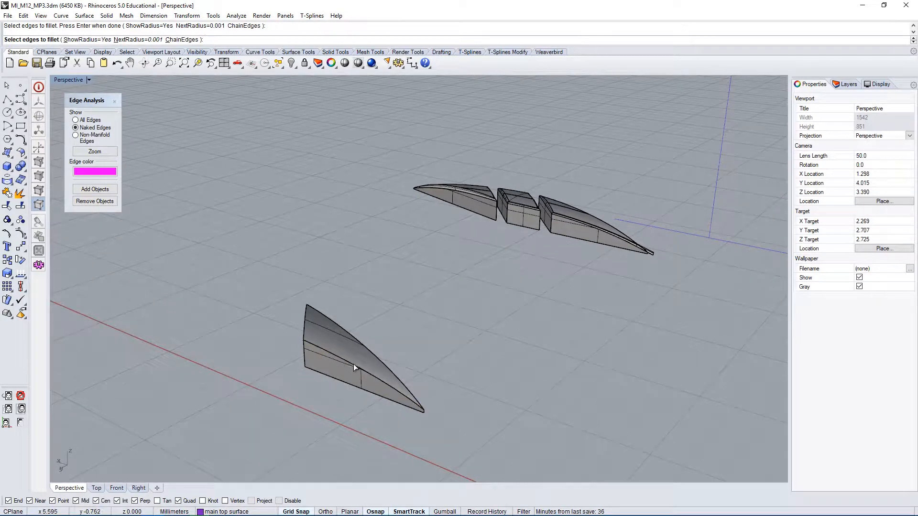
click(355, 370)
right_drag(405, 395, 268, 296)
scroll(383, 382, up, 6)
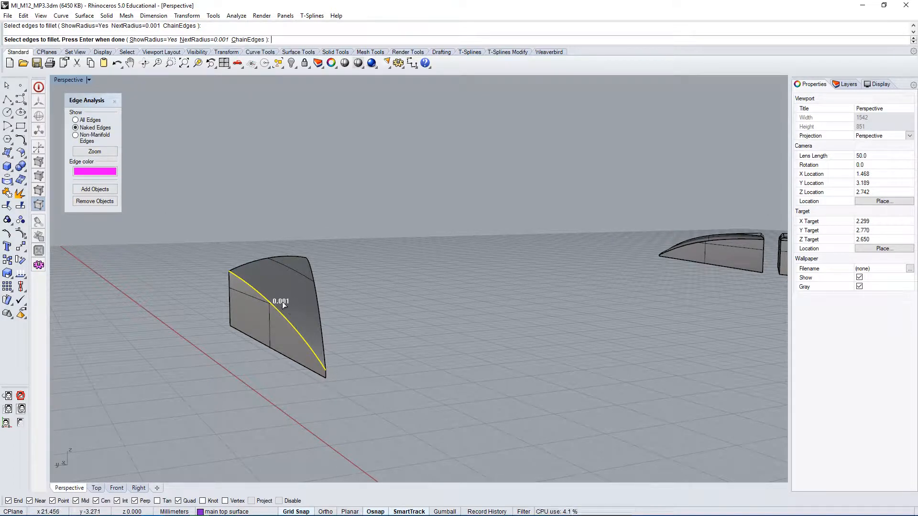
right_drag(276, 308, 290, 311)
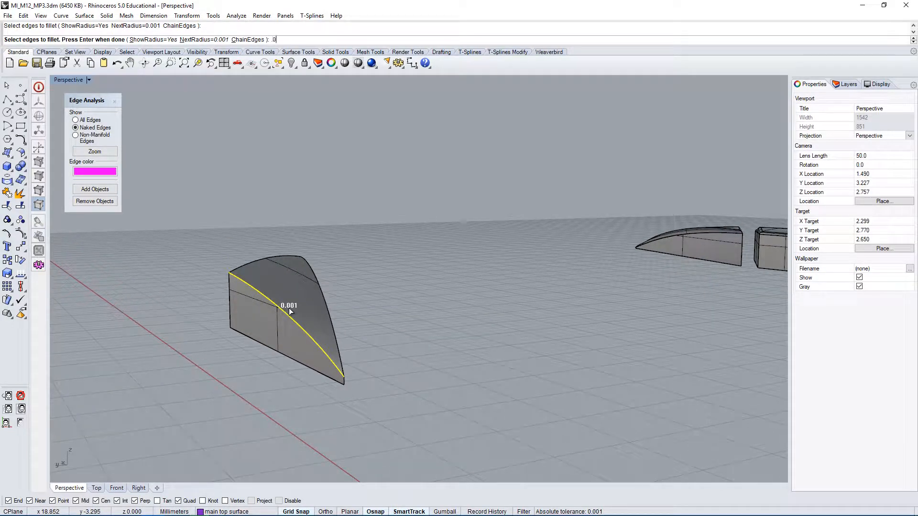
Raise the fillet radius to 0.01 and pick the same long top edge again.
text(1)
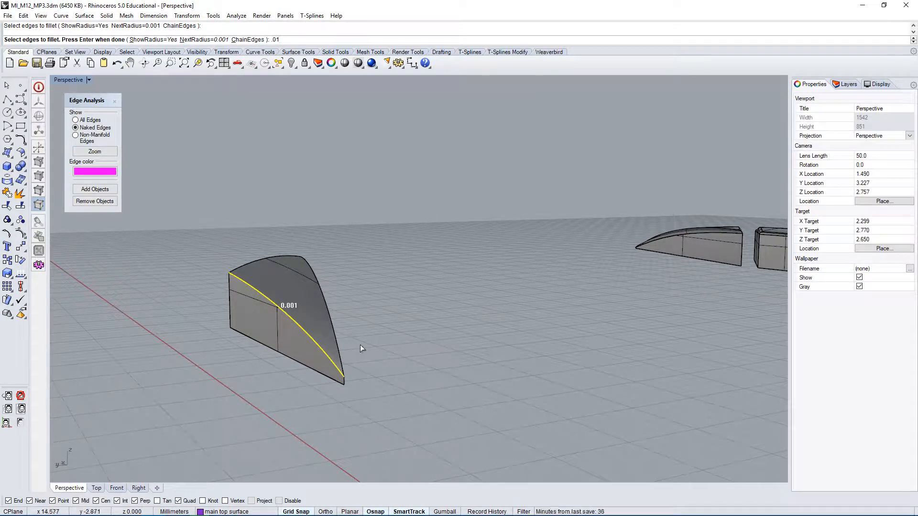
key(Return)
right_drag(335, 349, 359, 371)
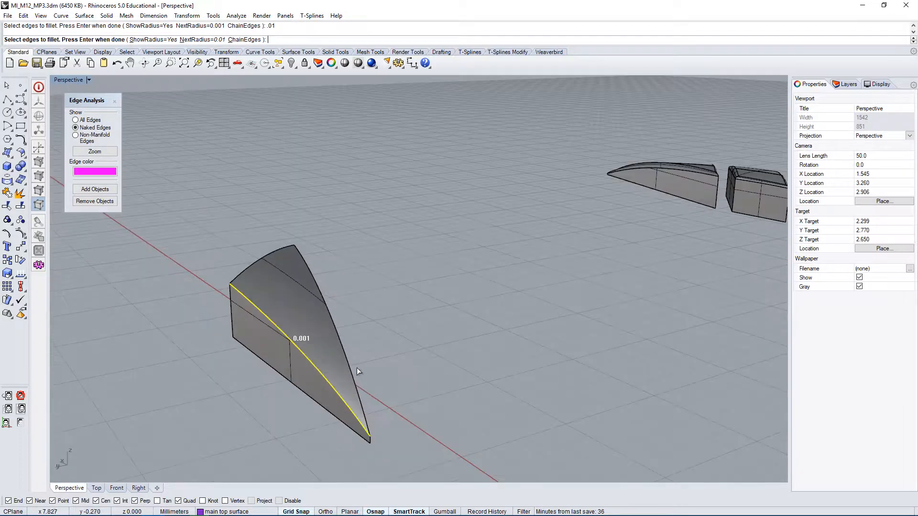
click(303, 353)
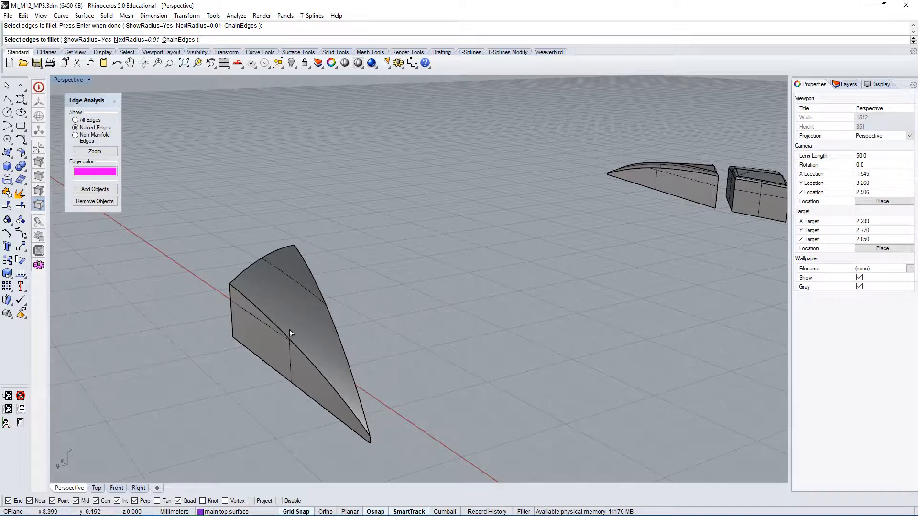
click(267, 319)
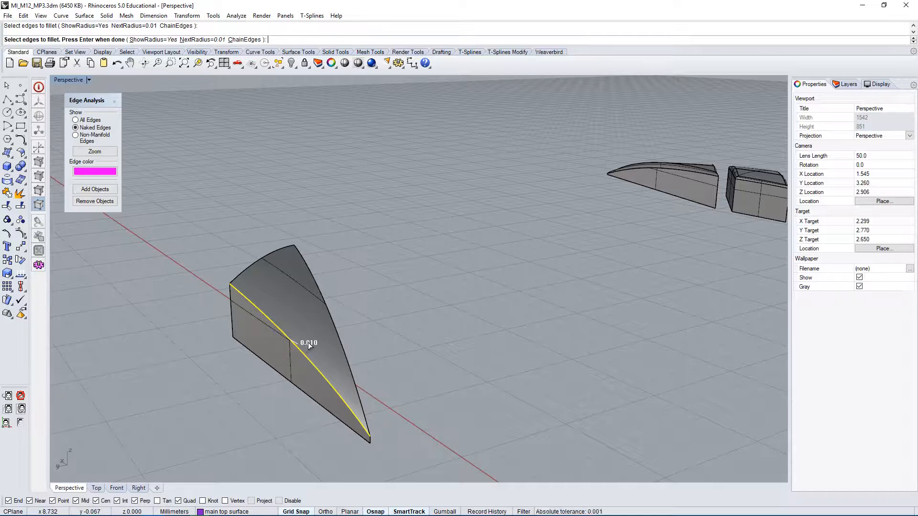
scroll(352, 379, up, 1)
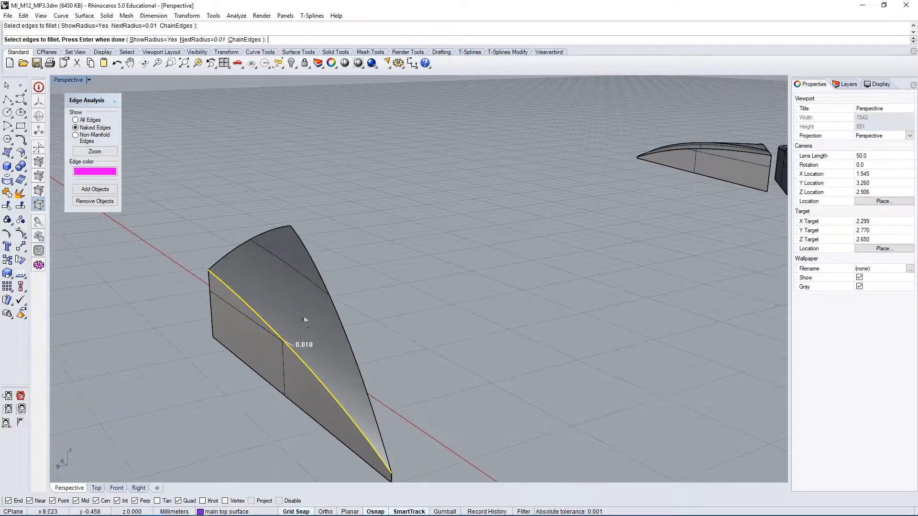
Set the model's absolute tolerance to 0.0001 units in the document's unit settings.
click(399, 64)
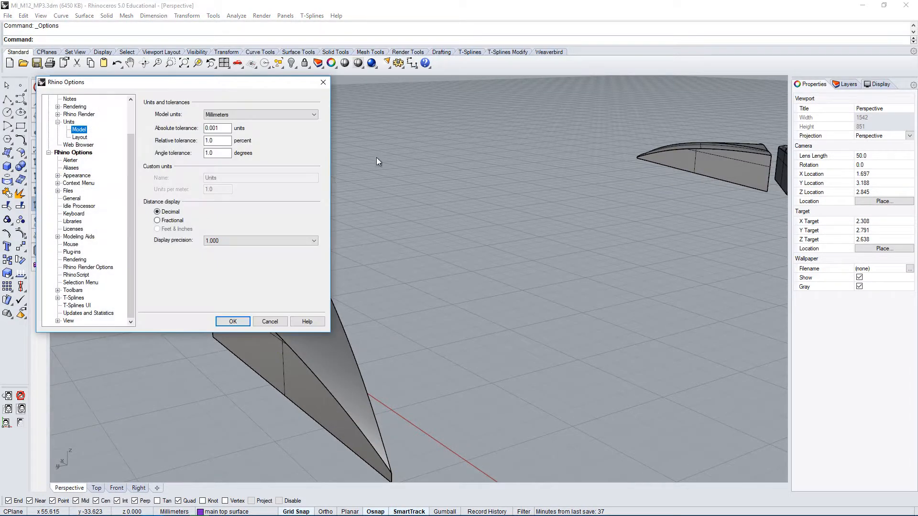
click(212, 127)
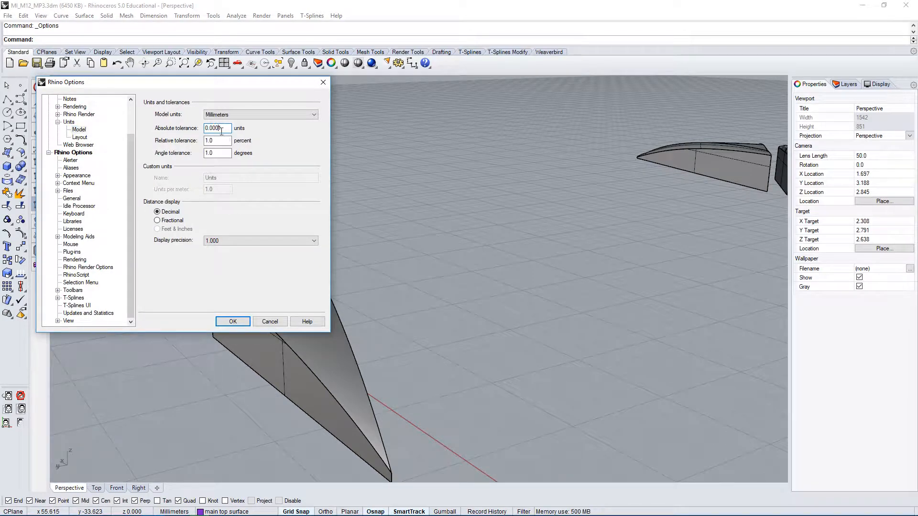
drag(223, 130, 192, 132)
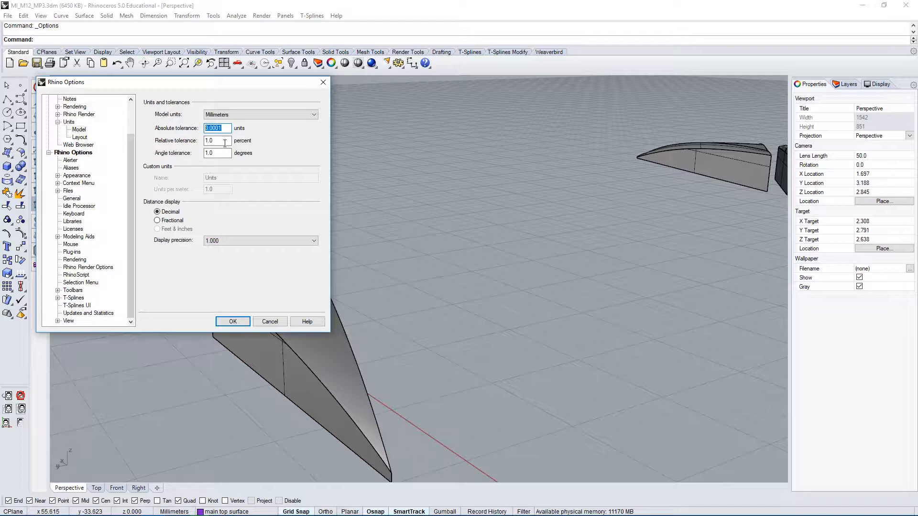
click(232, 321)
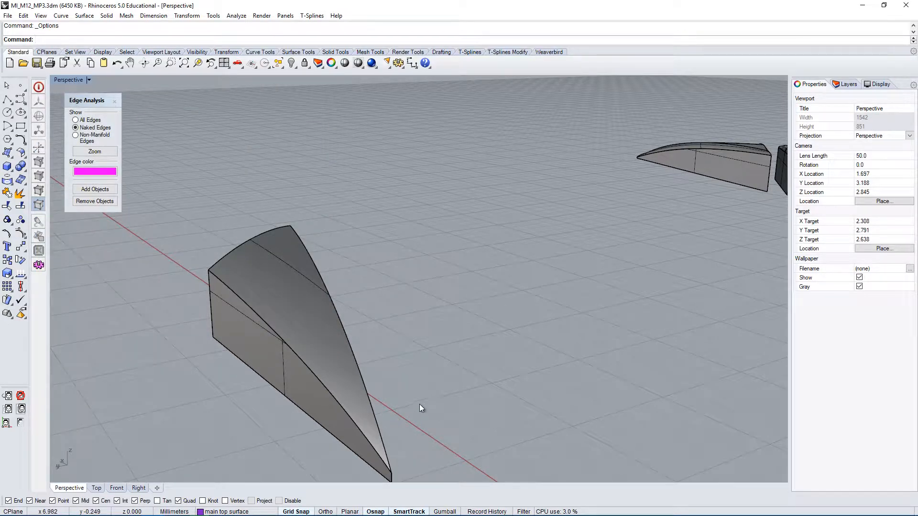
right_drag(420, 403, 407, 419)
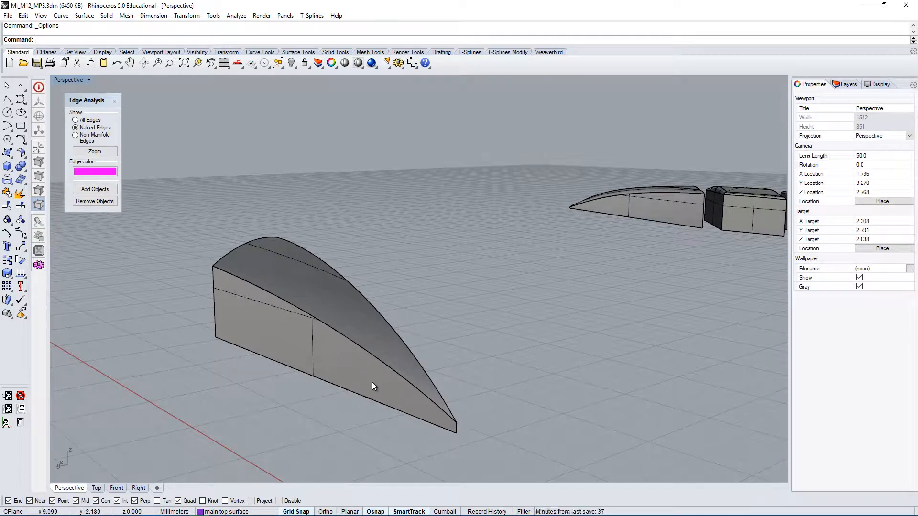
right_drag(415, 379, 294, 360)
click(303, 380)
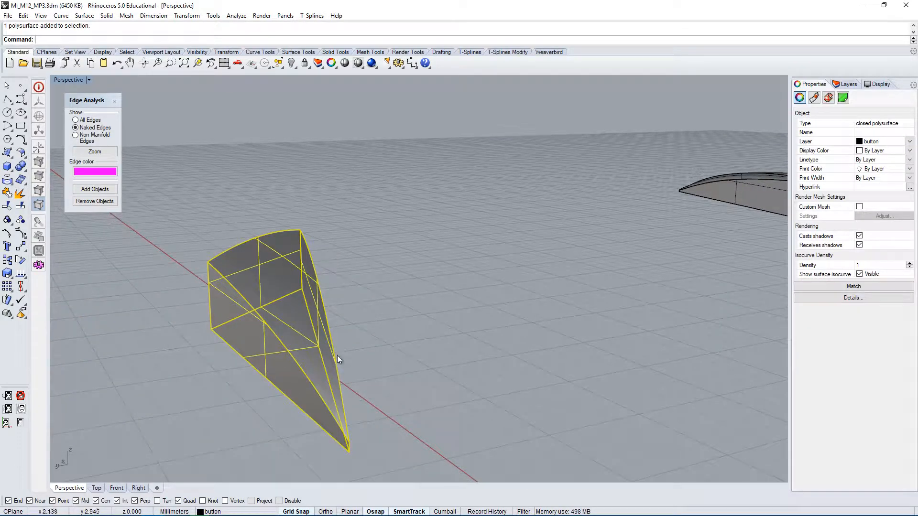
right_click(337, 356)
click(322, 81)
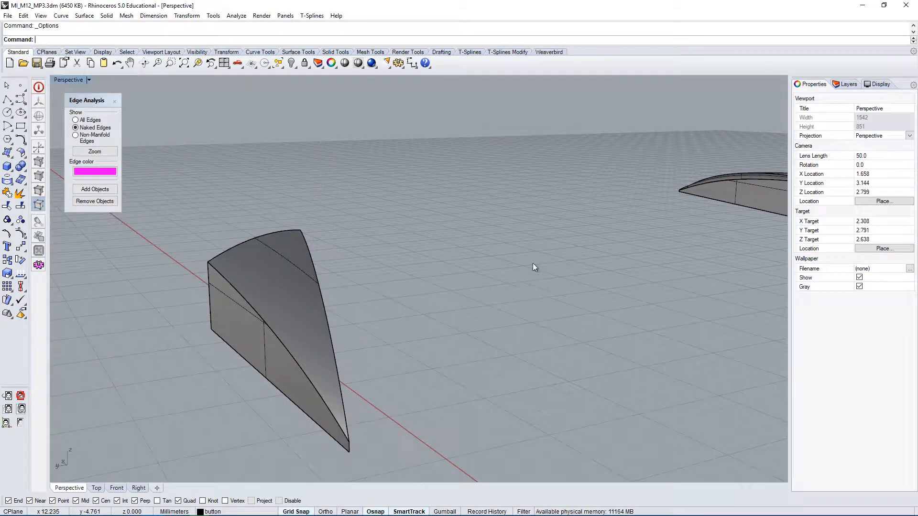
Try FilletEdge with a radius of 0.01 on all three top edges of the segment.
text(Fillet)
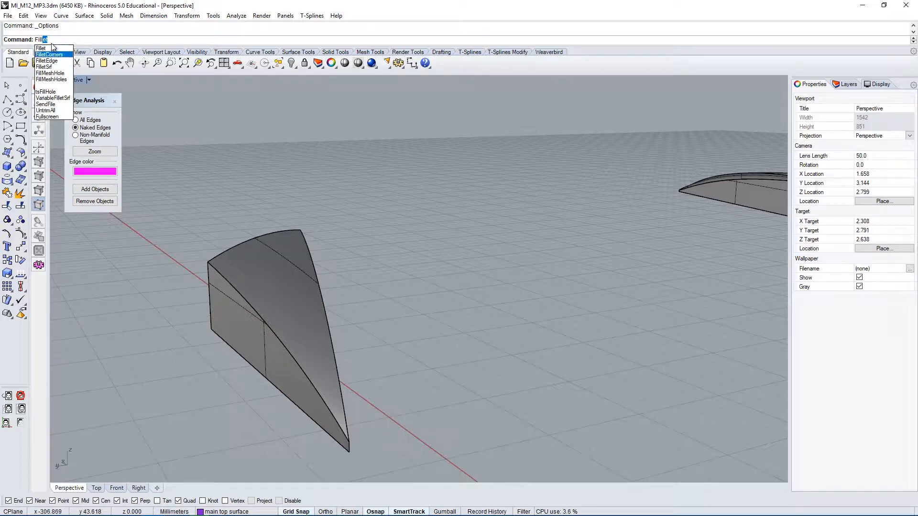
click(47, 61)
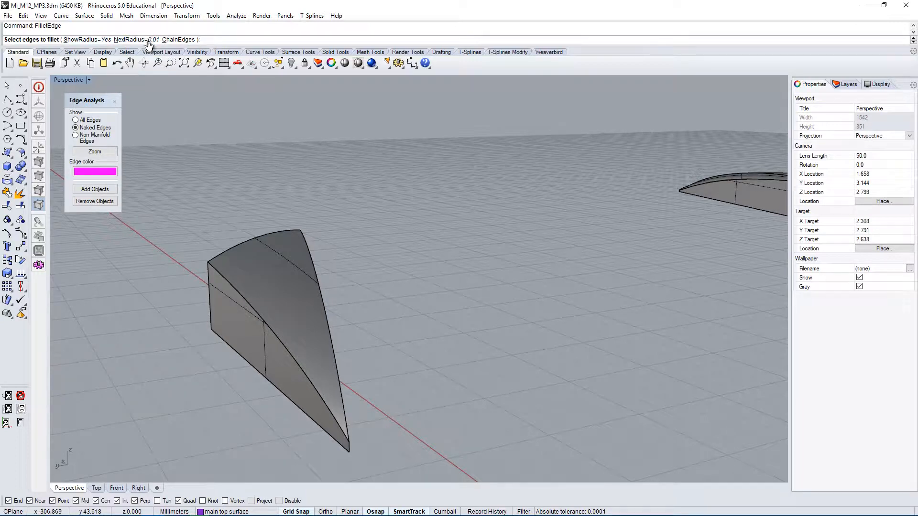
click(264, 316)
click(316, 285)
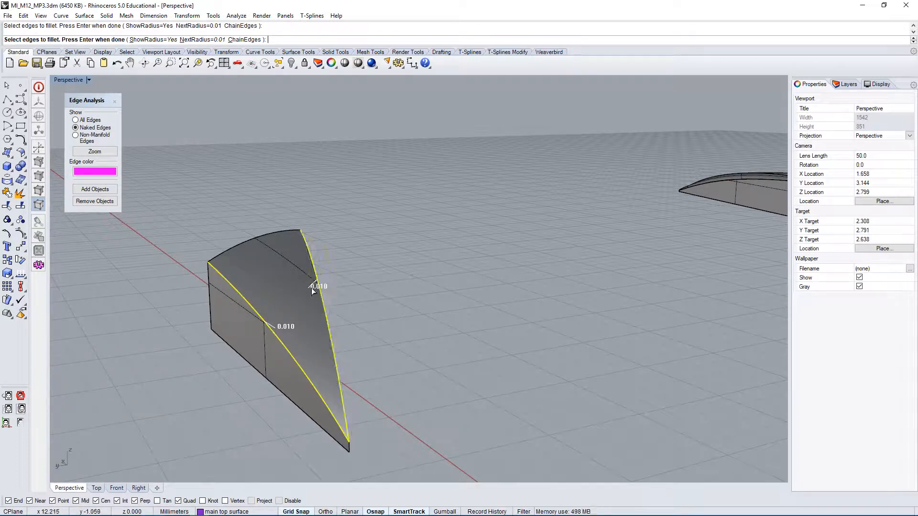
click(254, 242)
right_drag(356, 460, 387, 426)
key(Return)
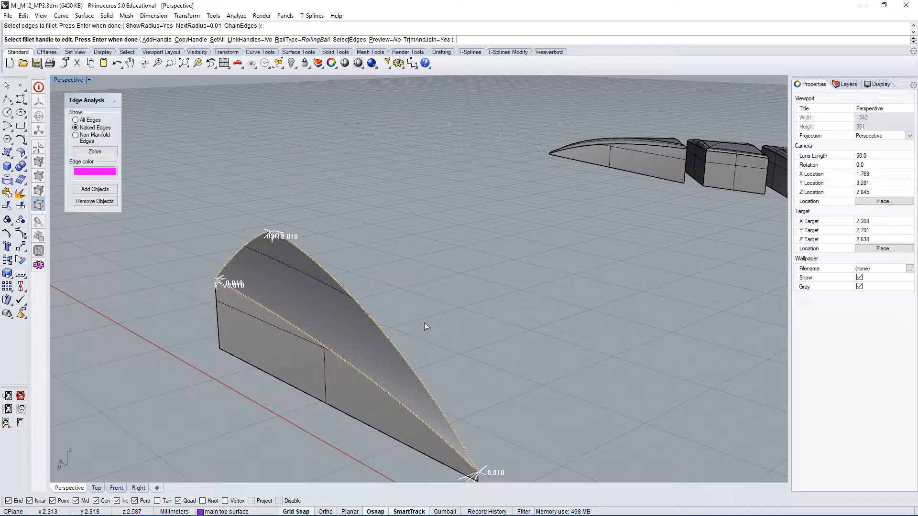
key(Return)
Examine the fillet surfaces around the segment's pointed tip and undo the 0.01 fillet.
right_drag(368, 329, 253, 277)
scroll(259, 290, up, 5)
scroll(256, 191, up, 8)
scroll(275, 182, down, 10)
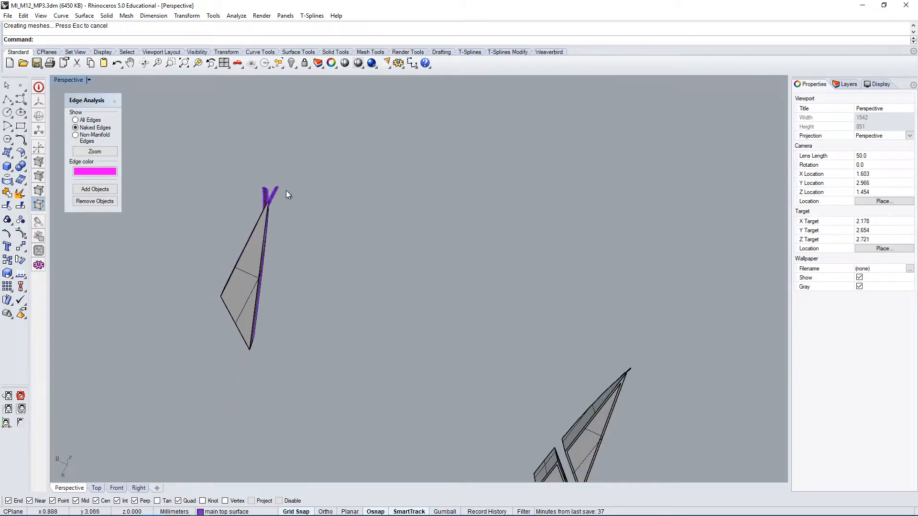
scroll(282, 194, up, 7)
scroll(246, 261, up, 4)
right_drag(229, 310, 319, 369)
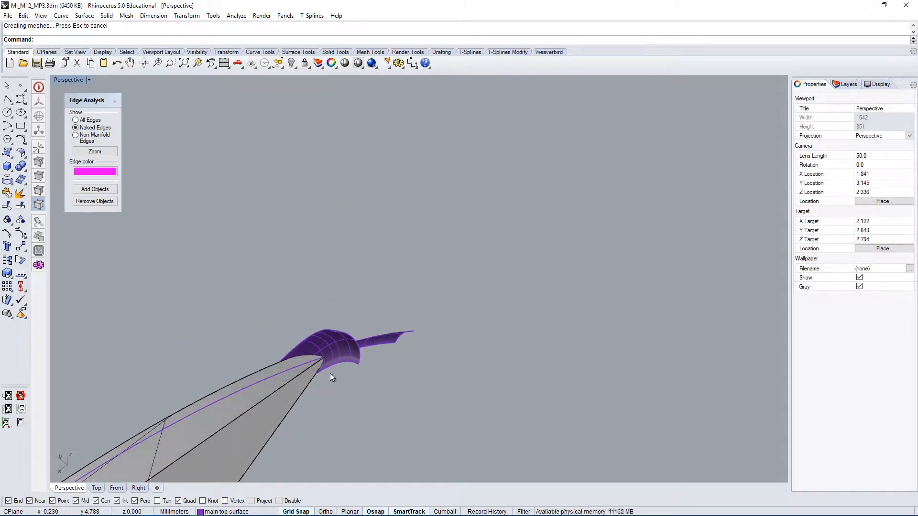
click(308, 377)
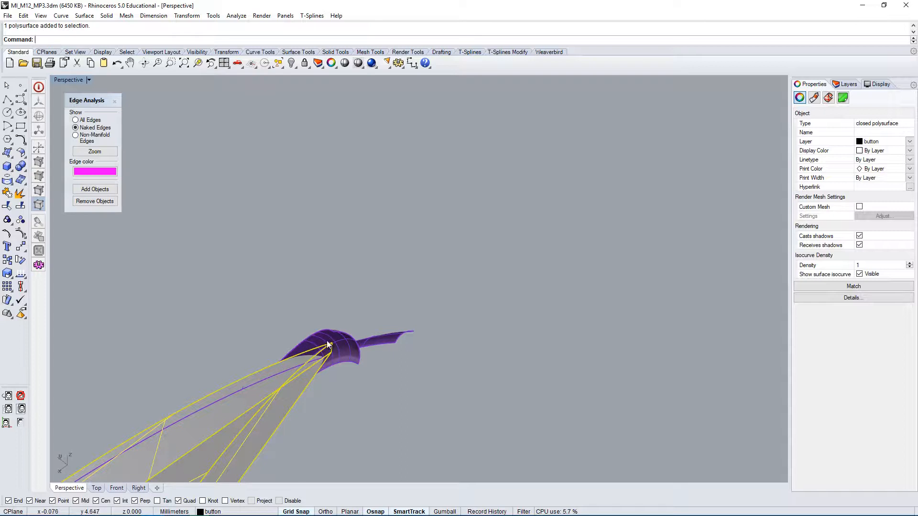
key(Escape)
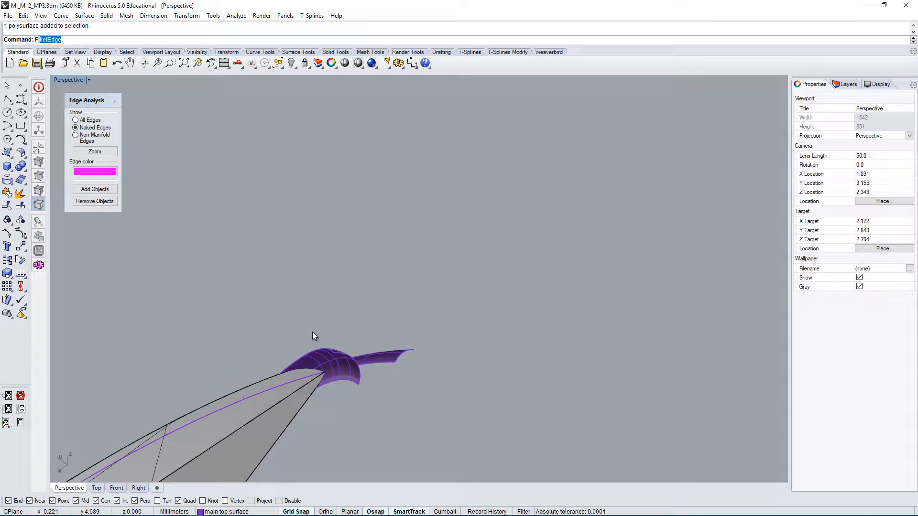
text(F)
key(Escape)
key(ctrl+z)
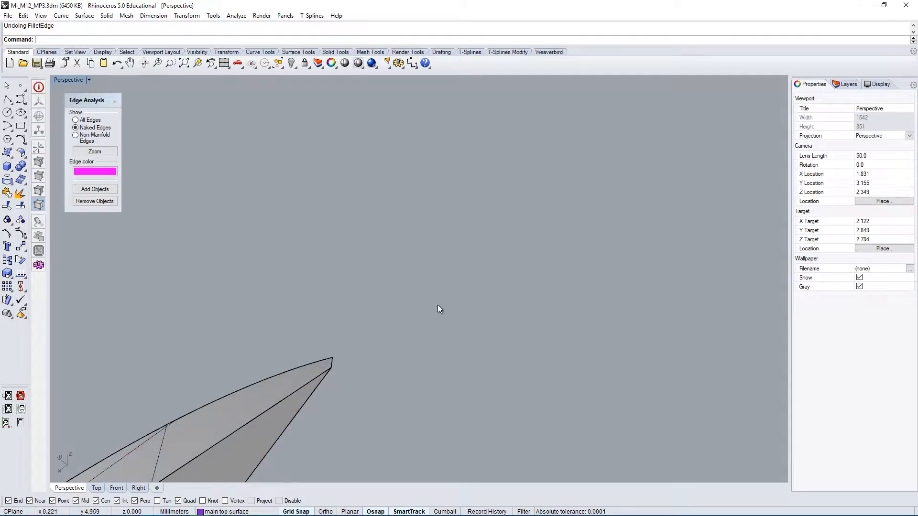
Try FilletEdge with a radius of 0.007 on the segment's three top edges.
text(FilletEdge)
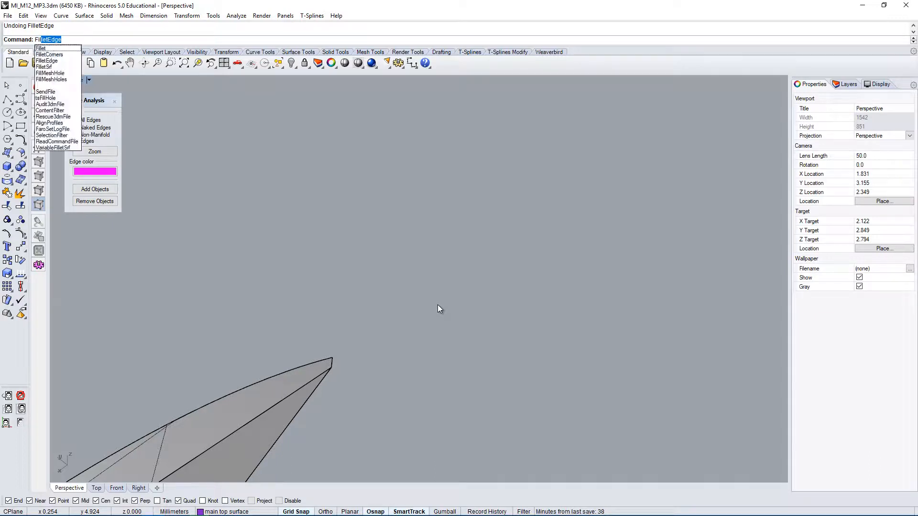
key(Return)
click(149, 40)
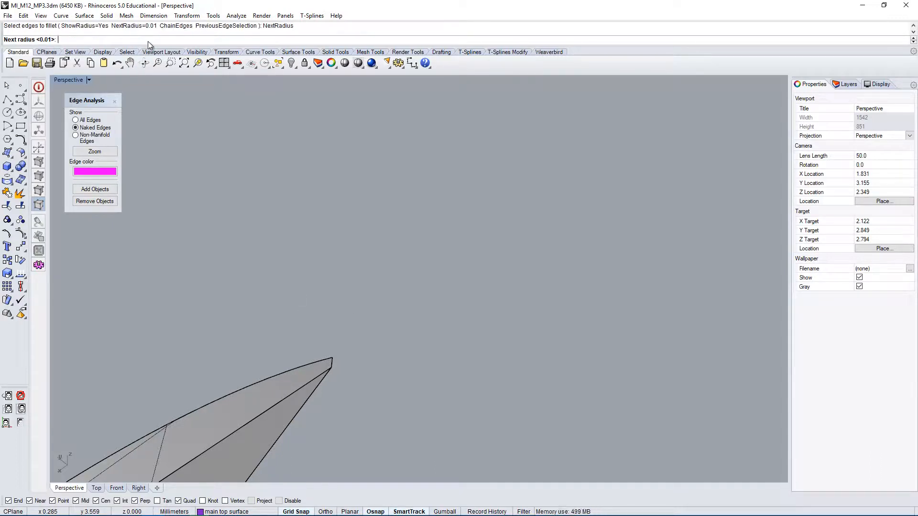
text(0.007)
key(Return)
right_drag(330, 277, 330, 282)
scroll(329, 281, down, 6)
right_drag(318, 381, 313, 405)
click(291, 361)
click(310, 360)
right_drag(245, 330, 223, 362)
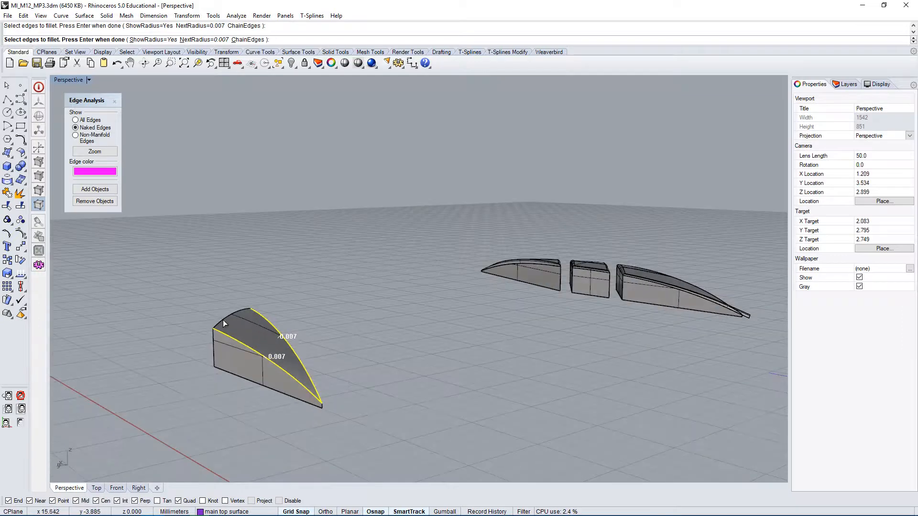
right_click(355, 328)
right_click(354, 330)
Check the 0.007 fillet at the segment's tip and undo it.
scroll(309, 381, up, 5)
right_drag(309, 379, 316, 391)
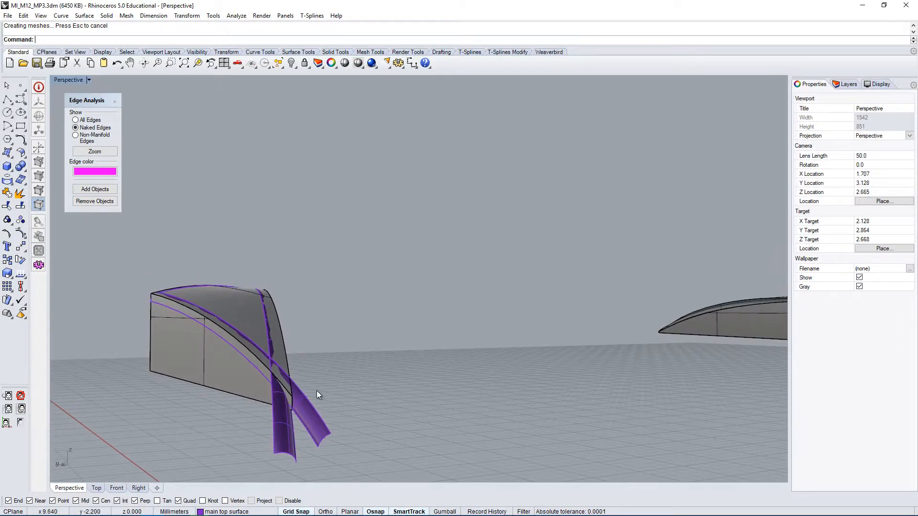
key(ctrl+z)
Try FilletEdge with a radius of 0.004 on the segment's three top edges.
right_click(410, 306)
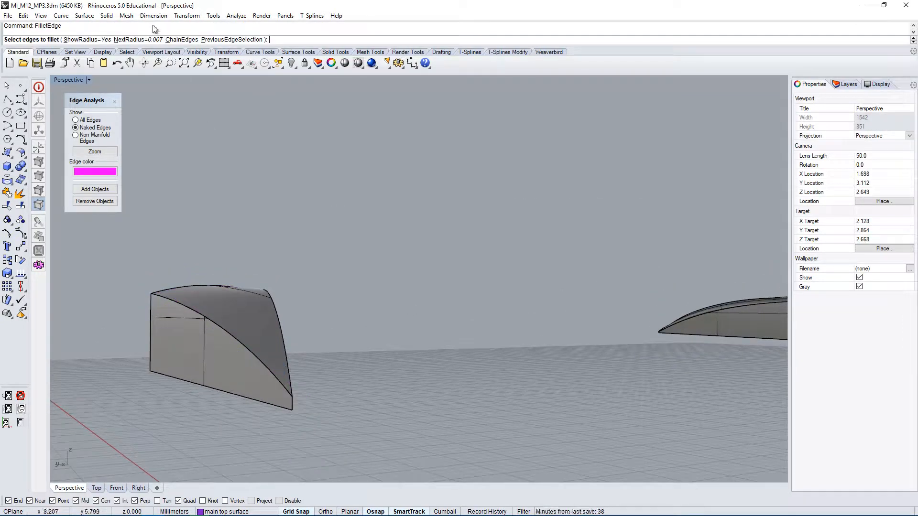
click(154, 40)
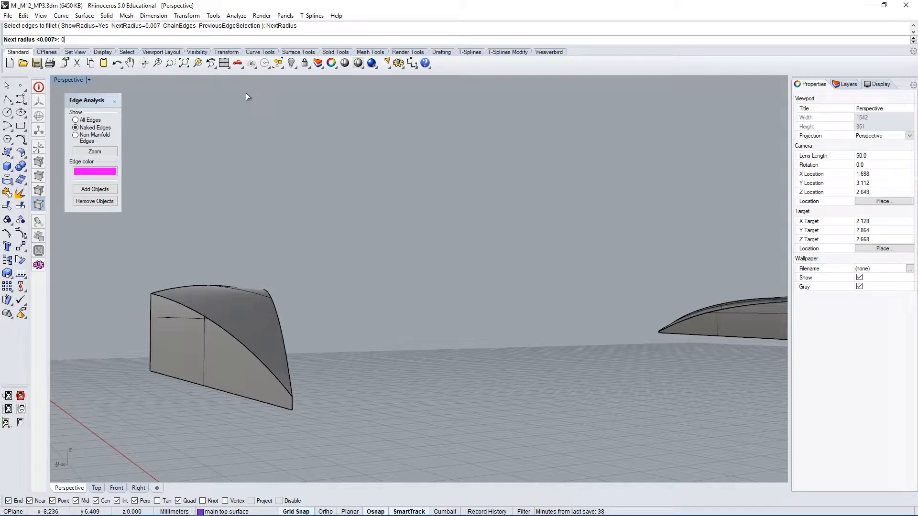
text(0.004)
key(Return)
click(214, 323)
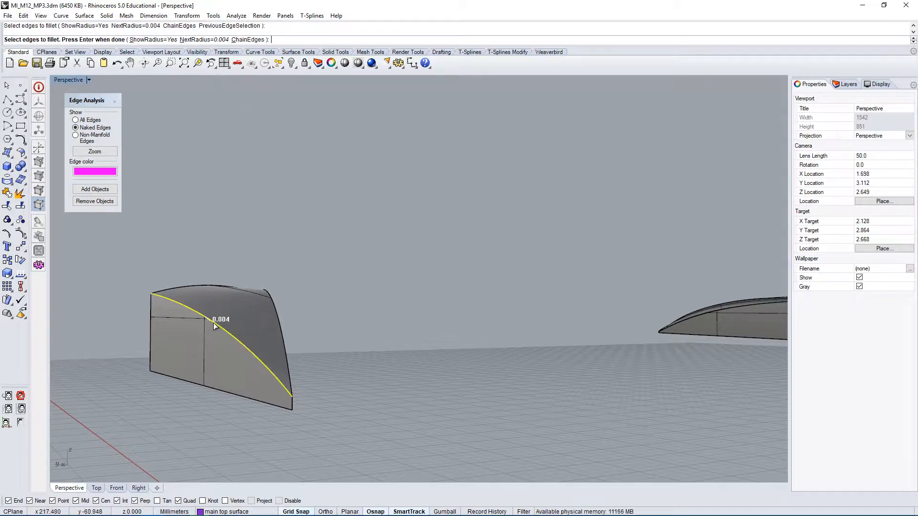
click(268, 297)
key(Return)
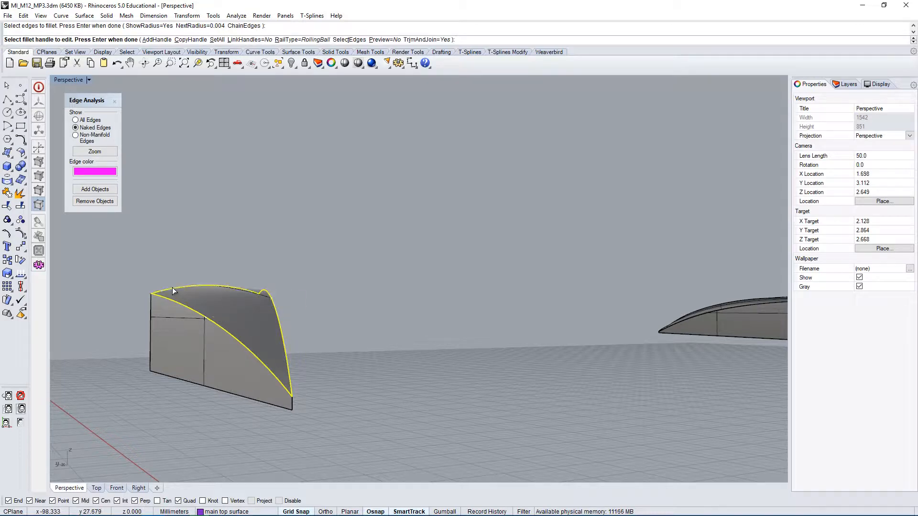
key(Return)
Inspect the 0.004 fillet along the side walls for naked edges and undo it.
right_drag(331, 401, 287, 356)
scroll(250, 369, up, 4)
scroll(313, 339, up, 2)
right_drag(280, 340, 276, 338)
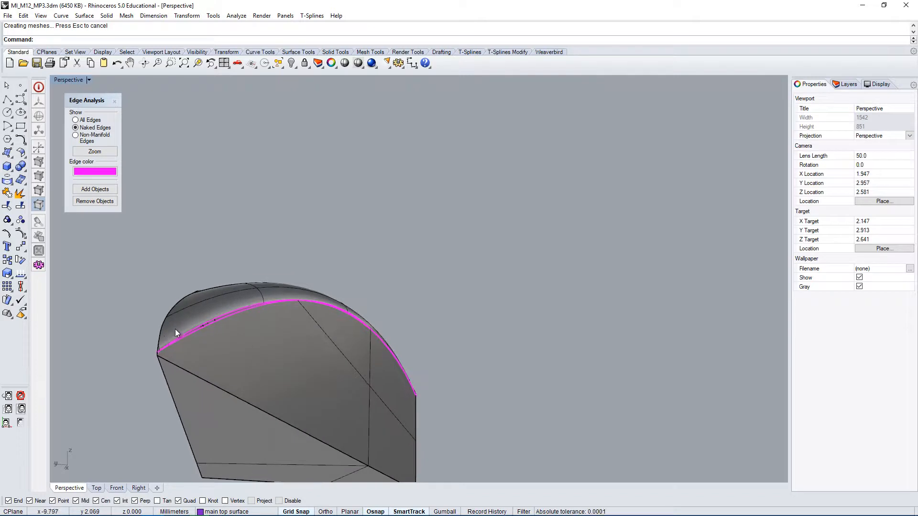
scroll(210, 325, up, 2)
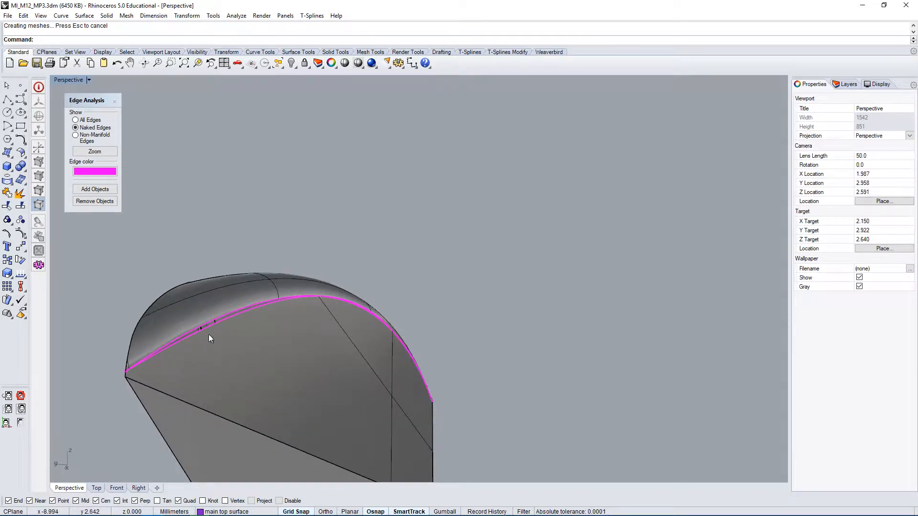
right_drag(208, 334, 240, 348)
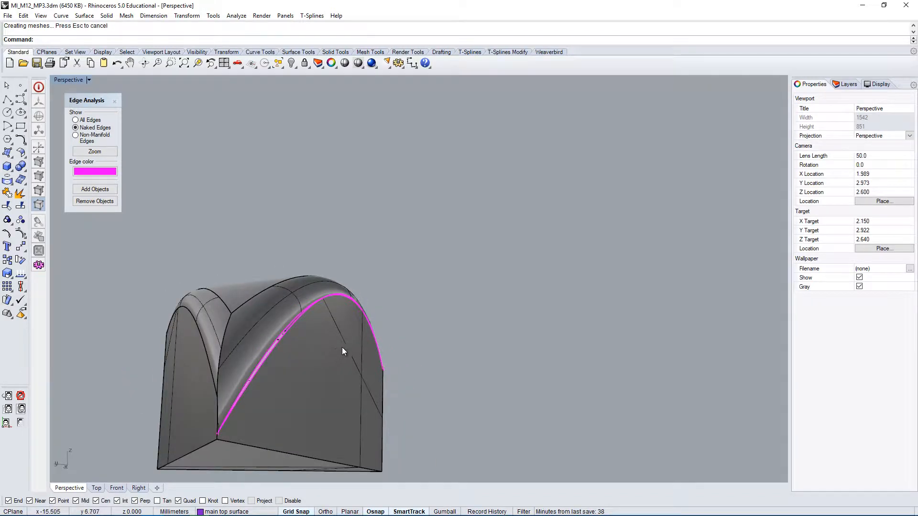
right_drag(273, 362, 263, 328)
key(ctrl+z)
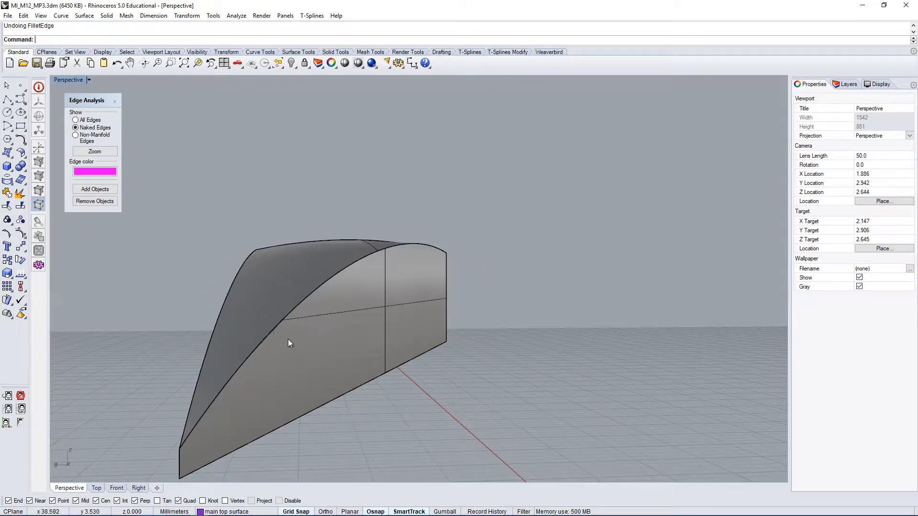
Set the model's absolute tolerance to 0.00001 units in the document's unit settings.
click(401, 65)
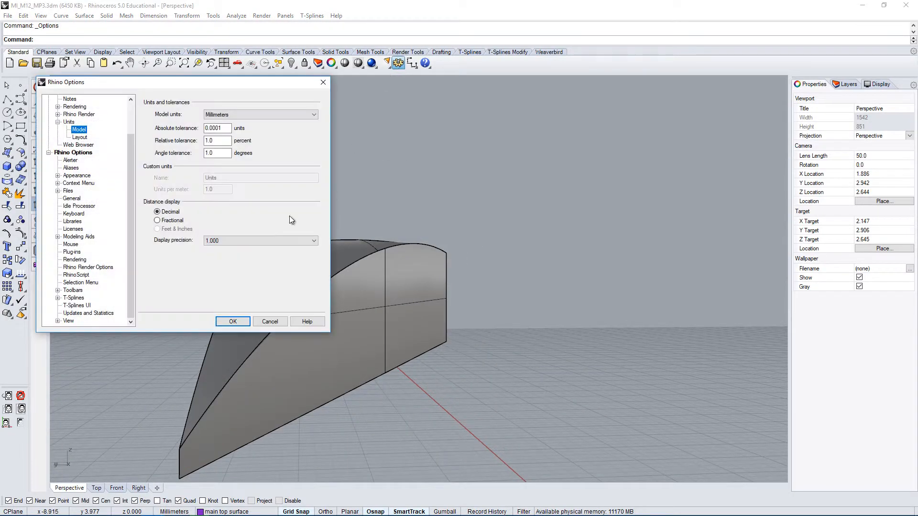
click(217, 129)
text(0)
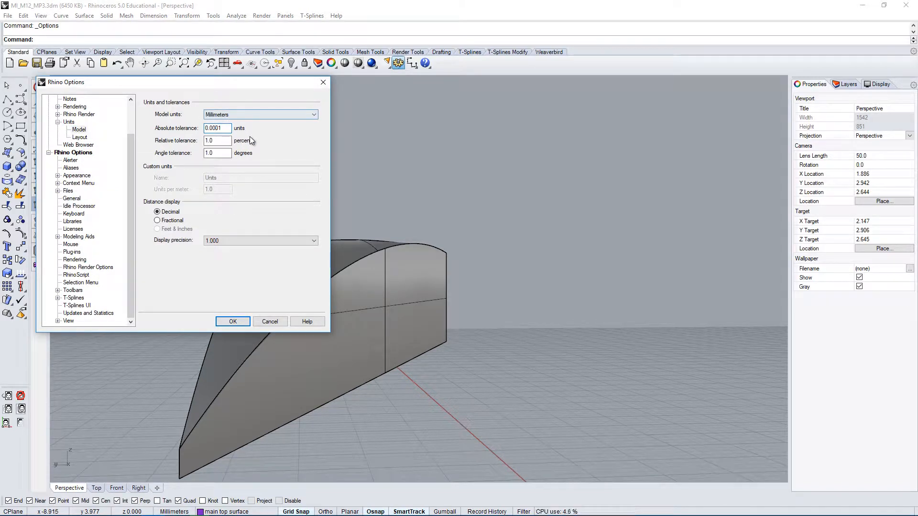
double_click(225, 128)
click(219, 128)
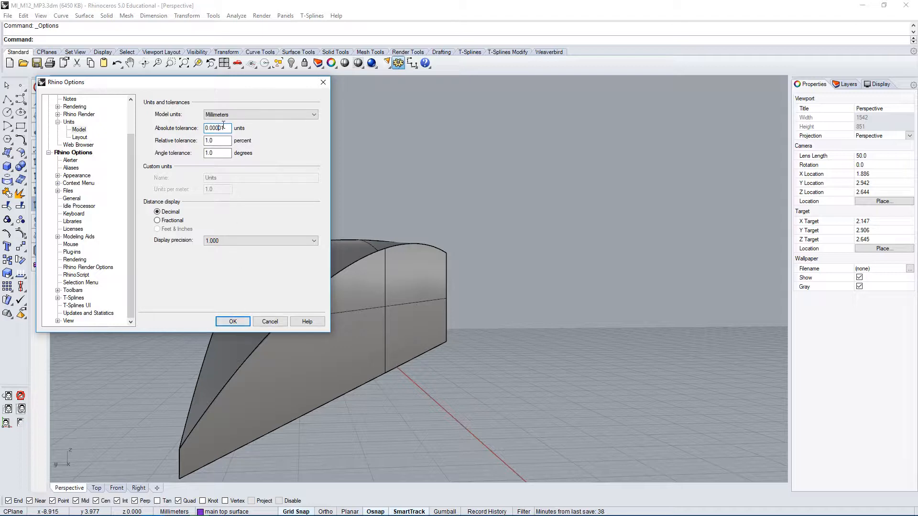
mouse_move(222, 128)
mouse_down()
mouse_move(204, 128)
mouse_move(226, 129)
mouse_move(217, 128)
mouse_up()
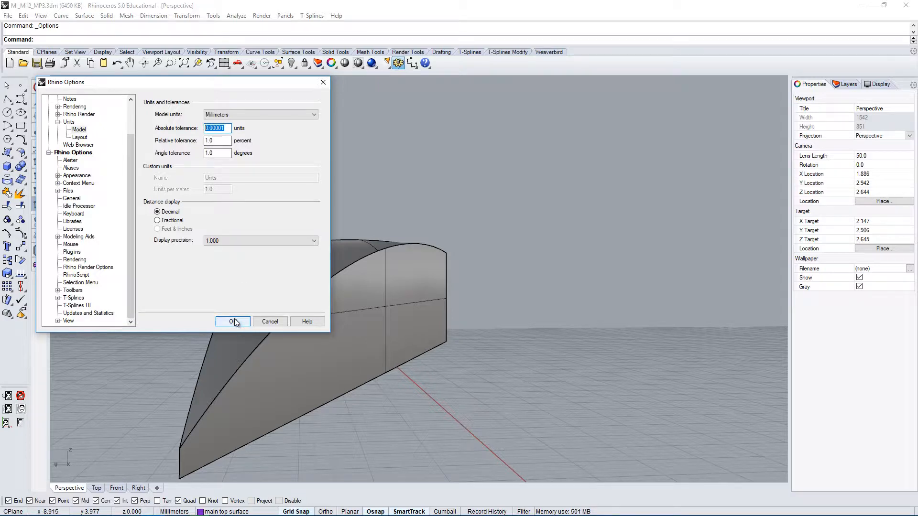
click(233, 322)
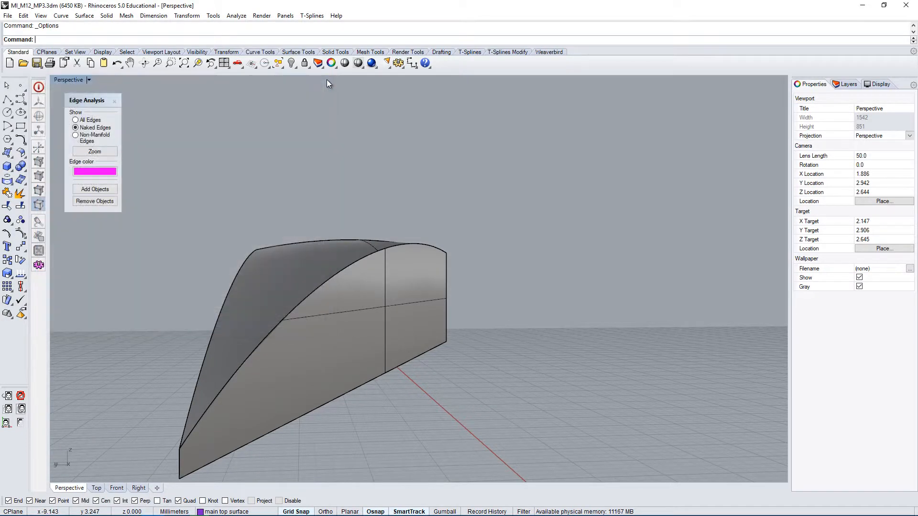
Fillet the segment's top edges with FilletEdge at a radius of 0.004.
text(F)
text(il)
key(Return)
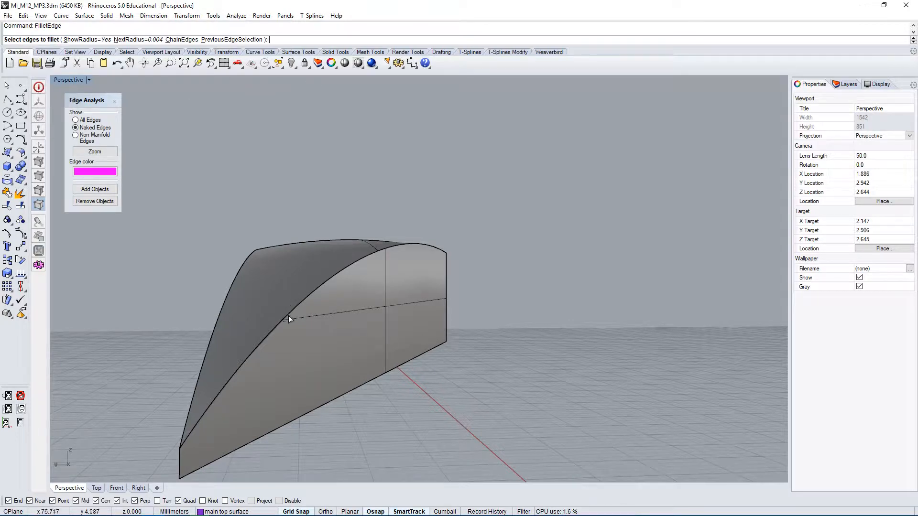
click(289, 316)
click(226, 306)
right_drag(390, 208, 387, 244)
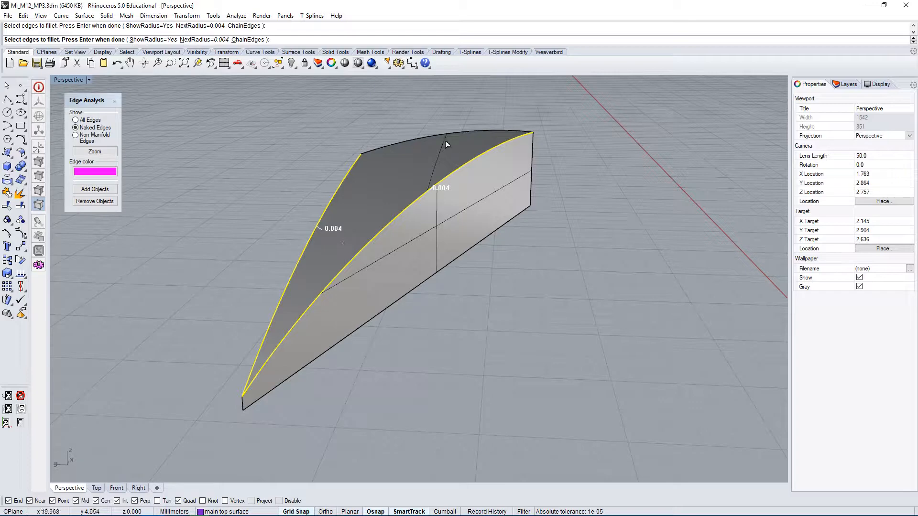
key(Return)
key(Return)
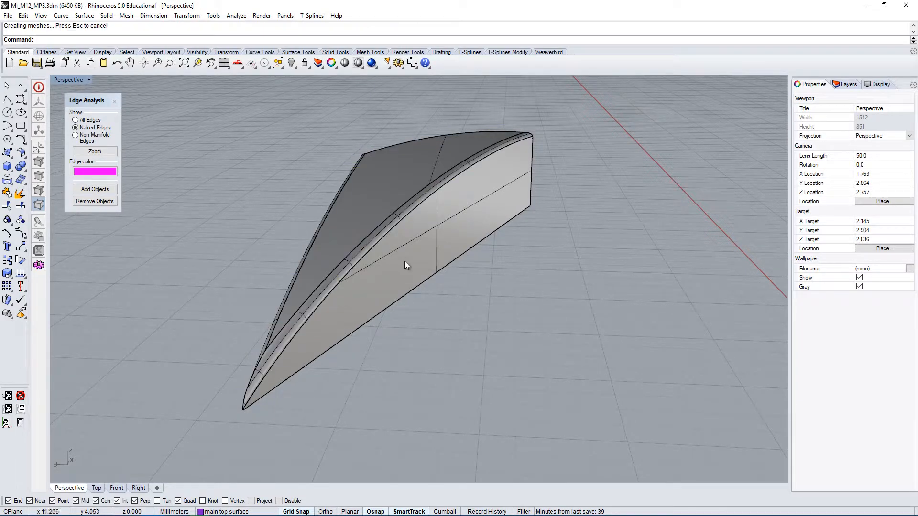
Inspect the new fillets along the long top edges and where they meet at the pointed tip.
right_drag(405, 261, 396, 282)
scroll(392, 268, up, 4)
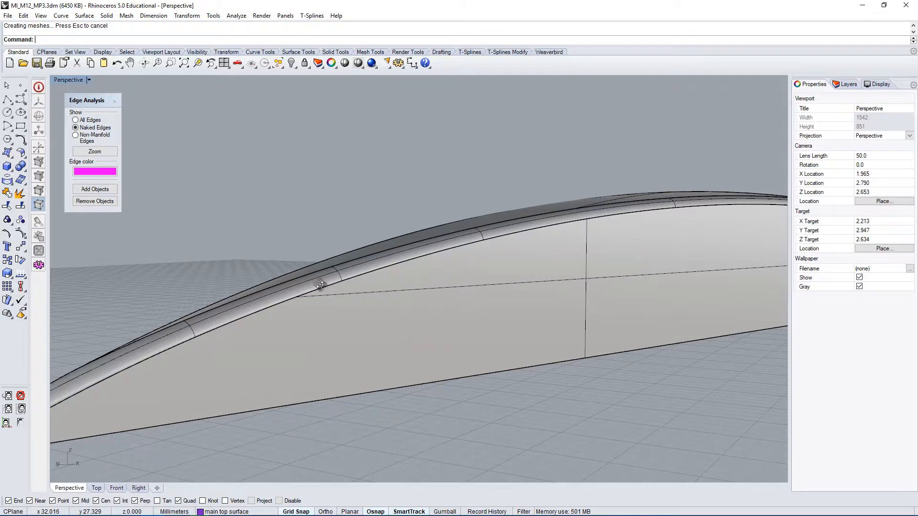
scroll(319, 285, down, 4)
right_drag(369, 287, 452, 331)
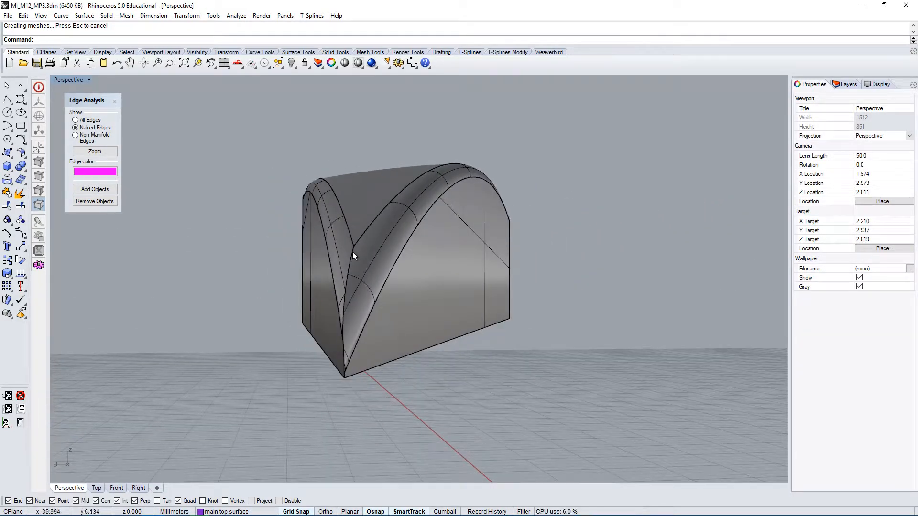
right_drag(361, 364, 415, 321)
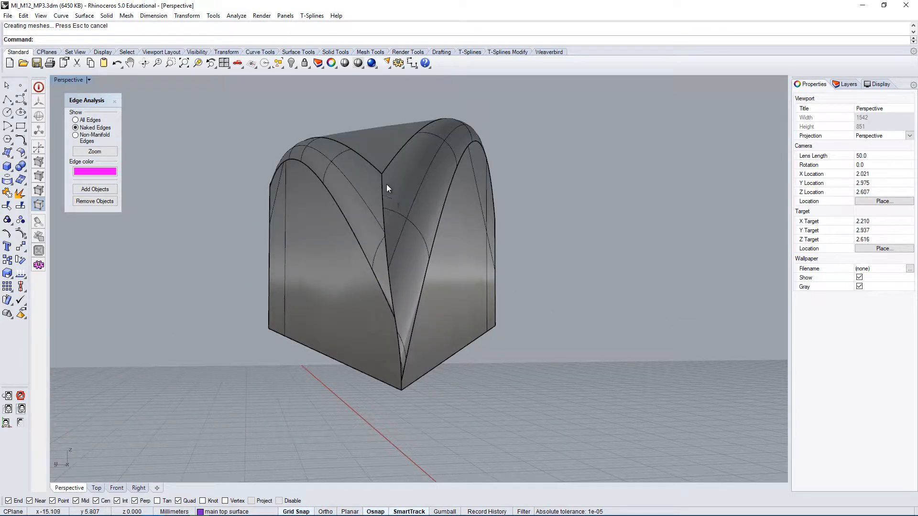
Inspect the fillets where they meet at the segment's sharp tip and along its sides, and undo the edge fillet.
right_drag(394, 271, 371, 258)
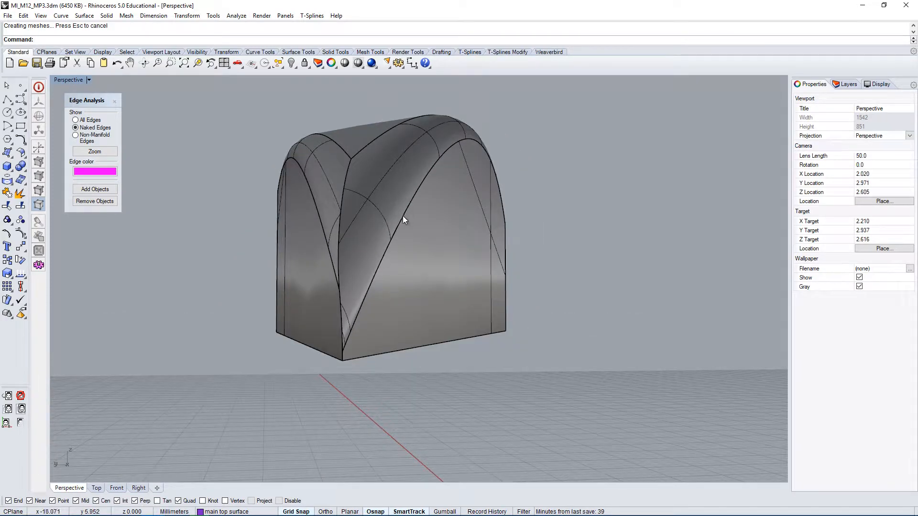
right_drag(537, 258, 436, 220)
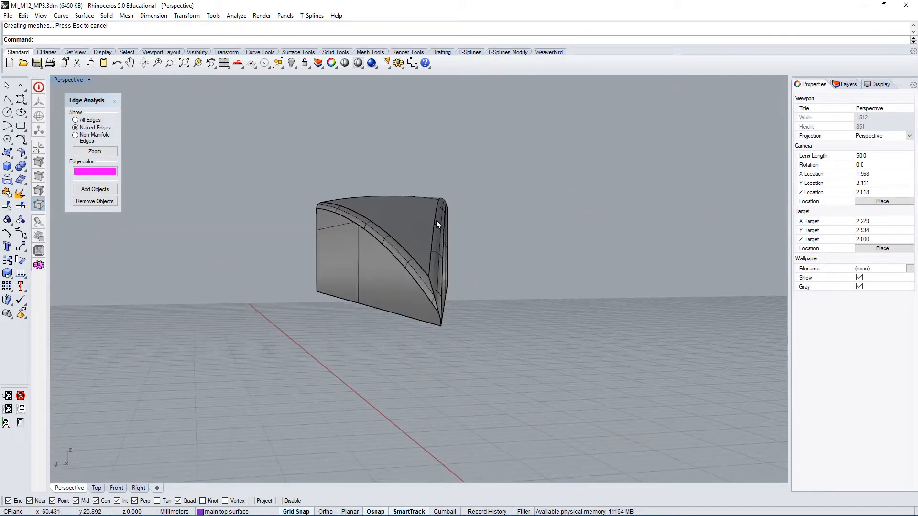
click(407, 230)
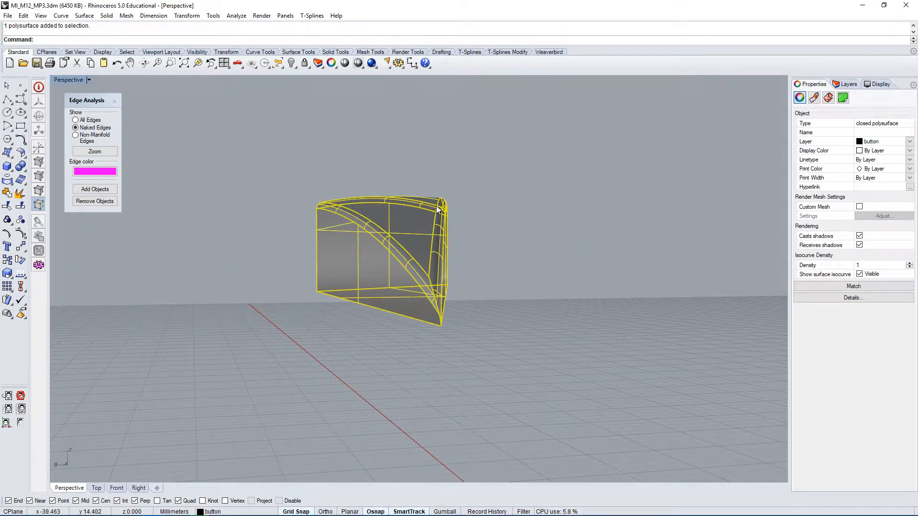
right_drag(446, 210, 435, 232)
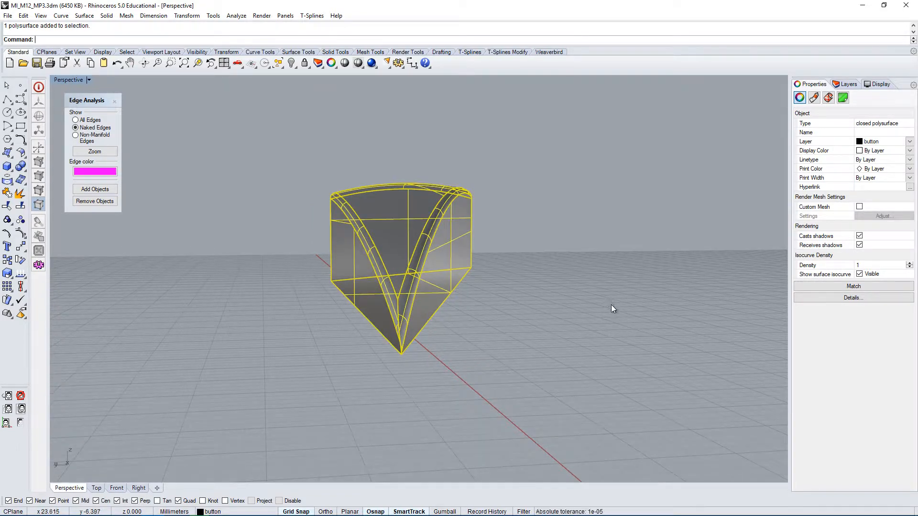
click(601, 298)
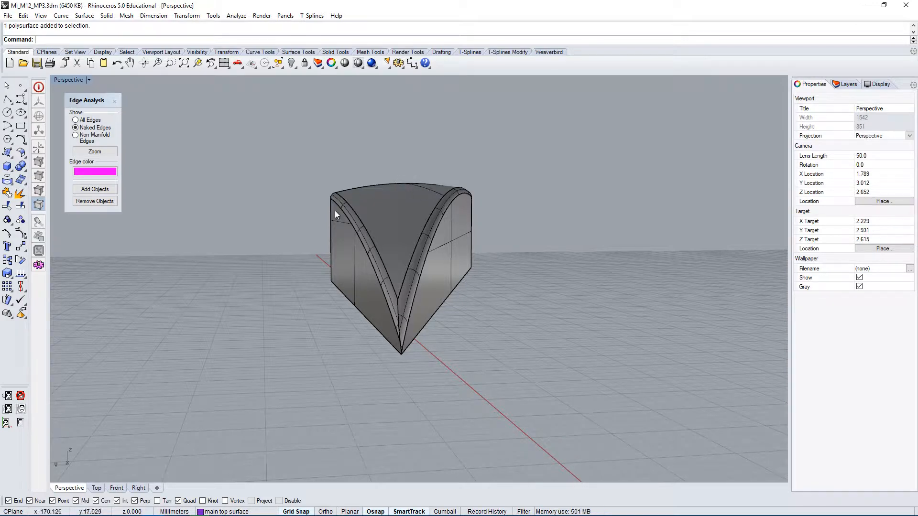
right_drag(335, 210, 431, 295)
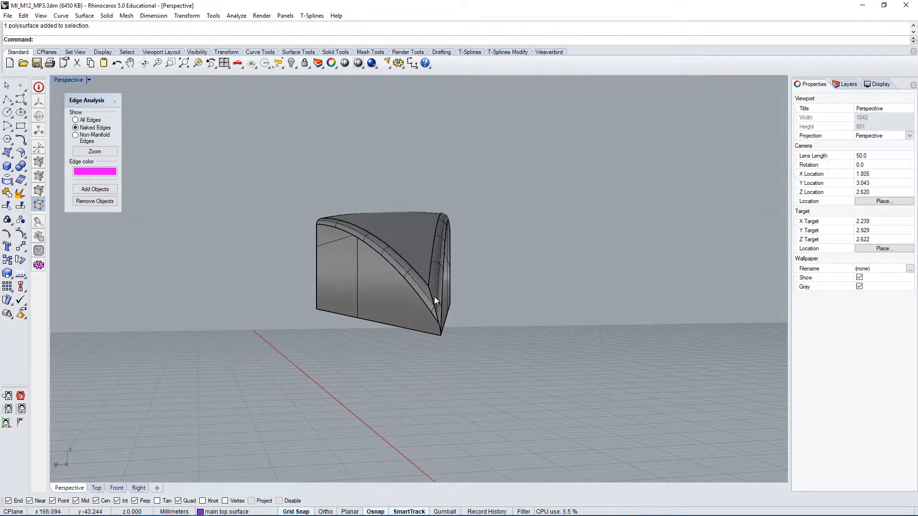
right_drag(428, 281, 354, 237)
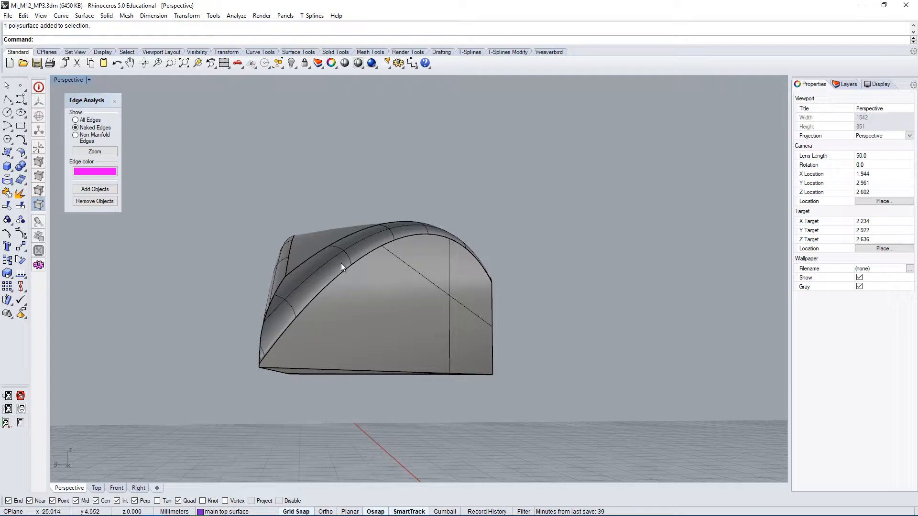
right_drag(341, 263, 330, 255)
right_drag(372, 287, 367, 322)
key(ctrl+z)
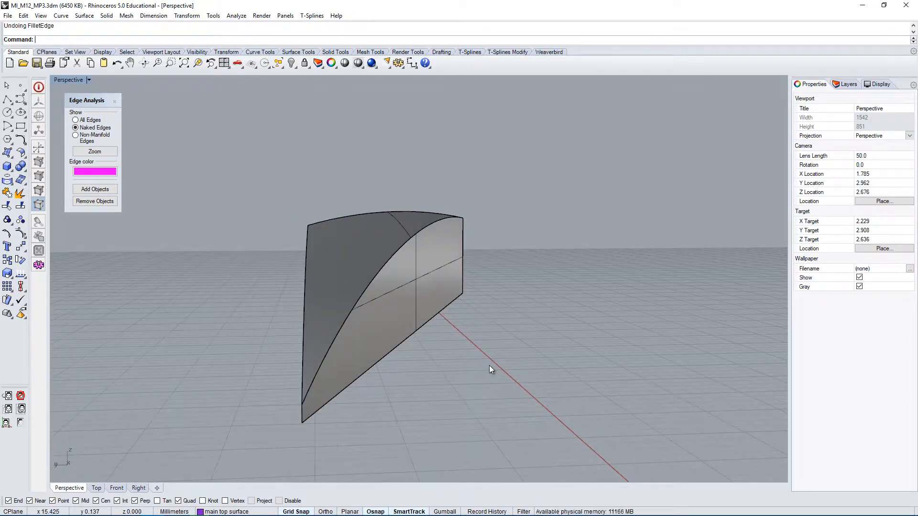
Fillet the segment's top edges together with its vertical corner edges using FilletEdge at a radius of 0.004.
key(Up)
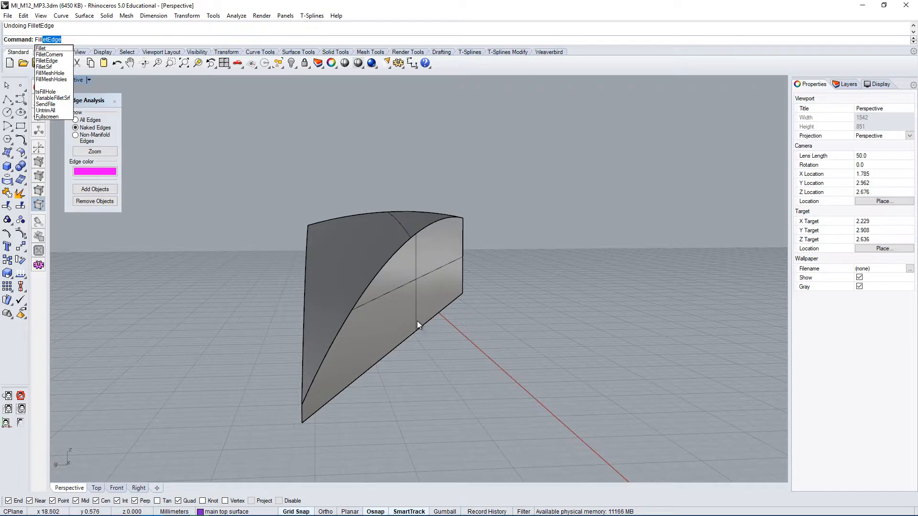
key(Return)
click(375, 276)
mouse_move(375, 276)
right_down()
mouse_move(277, 281)
mouse_move(369, 287)
right_up()
click(309, 273)
click(371, 213)
right_drag(354, 327, 311, 434)
click(352, 285)
key(Return)
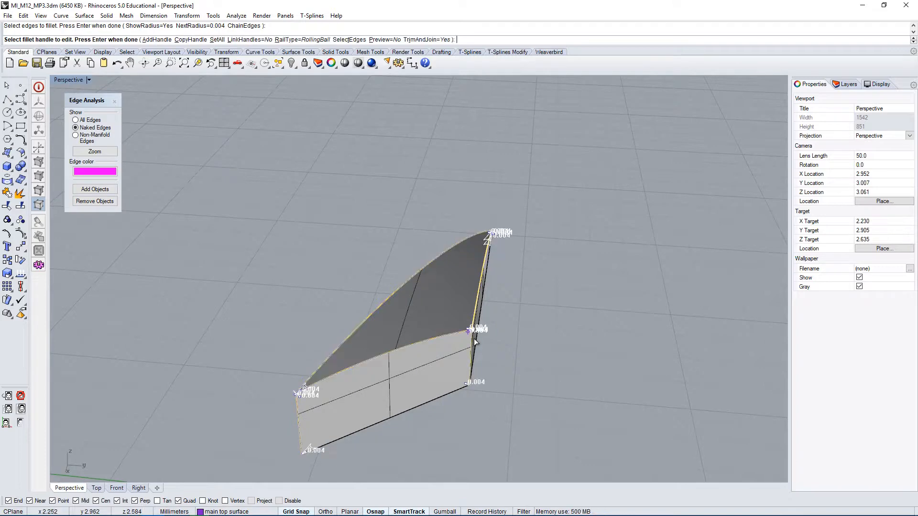
key(Return)
Inspect the rounded tip and the filleted corners where the vertical and top fillets meet.
right_drag(243, 365, 458, 308)
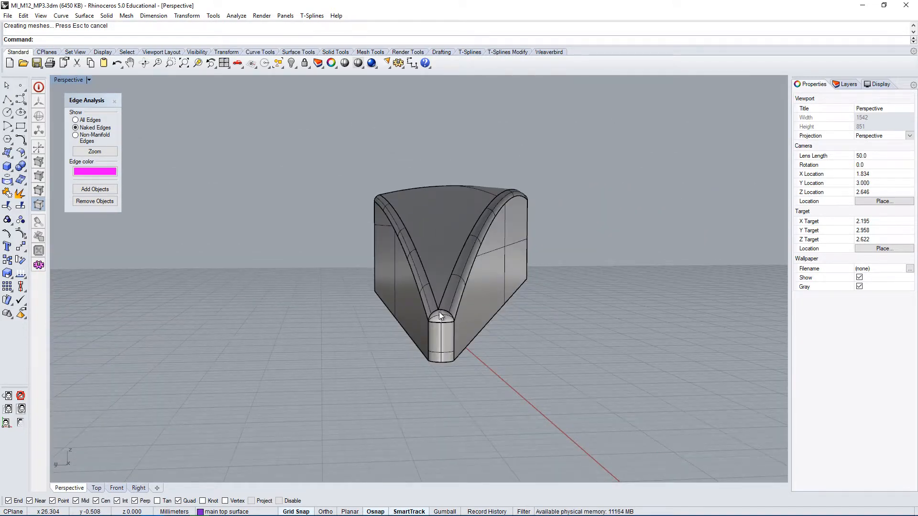
scroll(443, 317, up, 2)
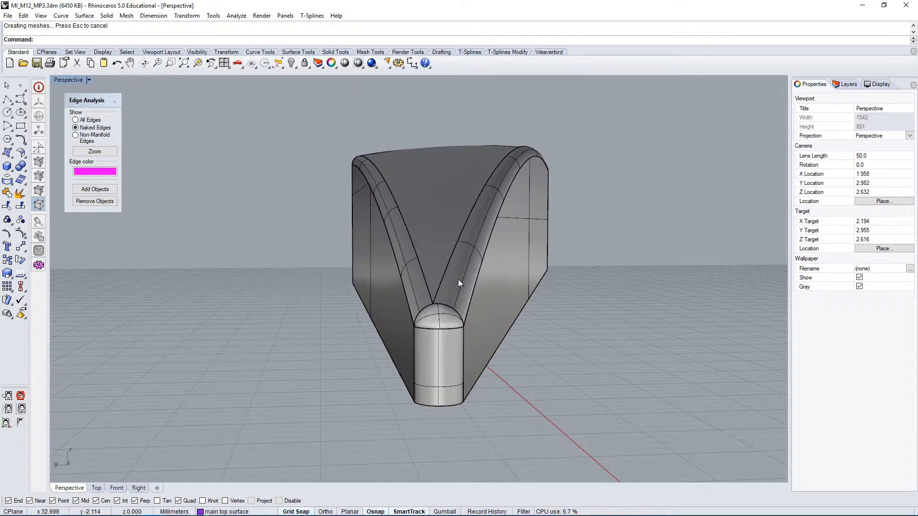
right_drag(410, 296, 540, 326)
click(540, 326)
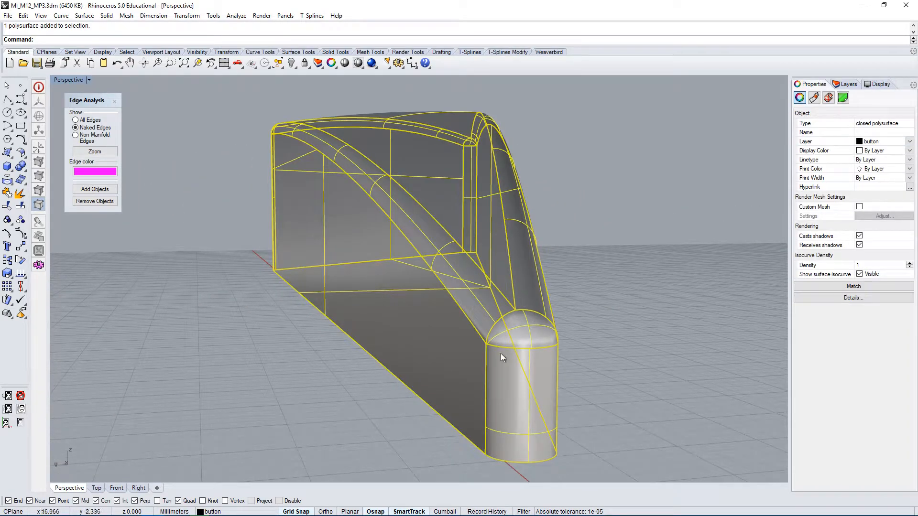
right_drag(488, 314, 607, 299)
key(Escape)
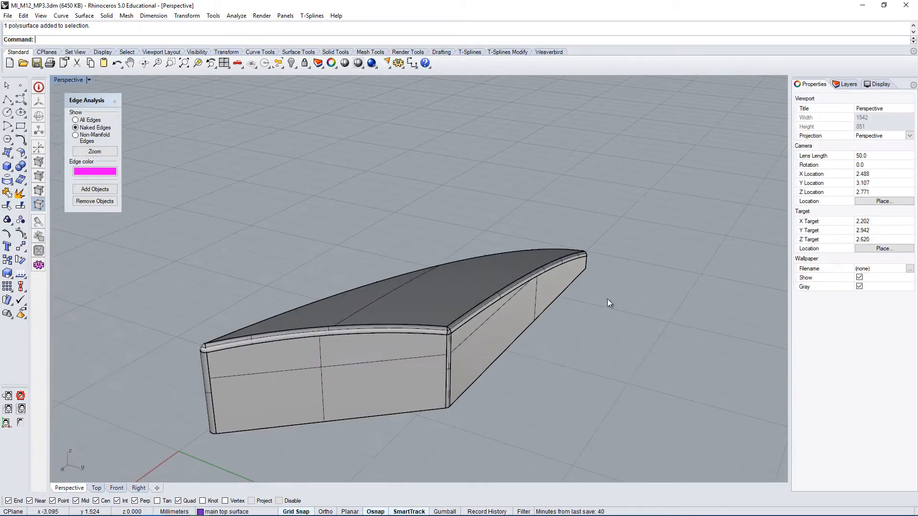
right_drag(508, 304, 378, 276)
Add the filleted segment to the edge analysis to check it for naked edges.
click(377, 276)
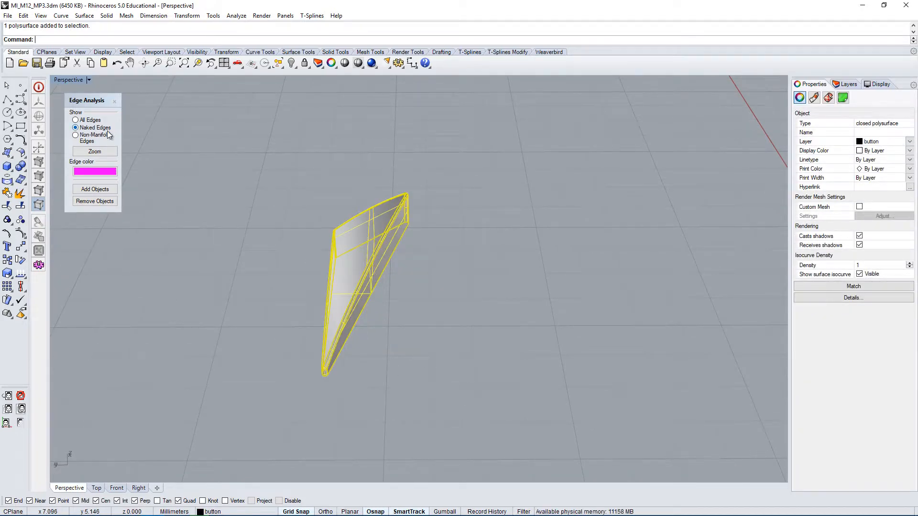
click(94, 187)
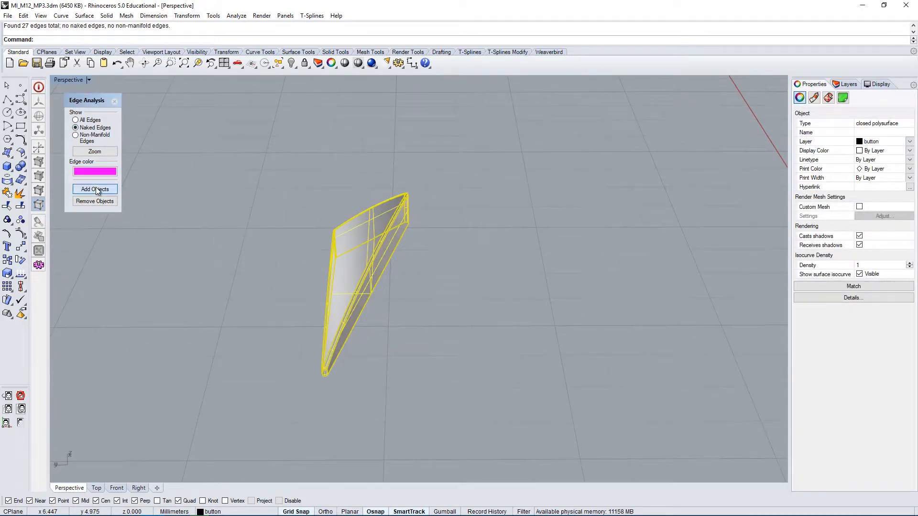
right_drag(469, 283, 436, 256)
click(436, 256)
click(384, 253)
click(98, 201)
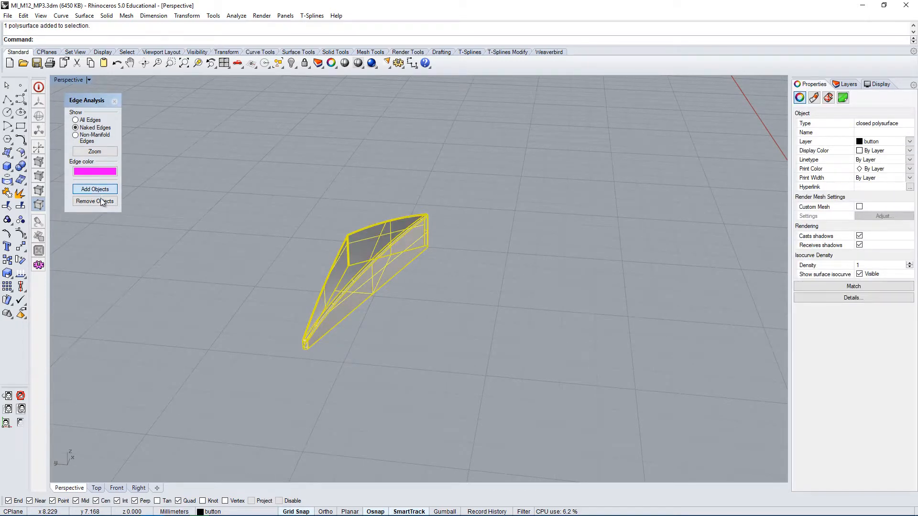
Review the model's absolute tolerance in the document's unit settings and close the options.
right_drag(427, 386, 371, 224)
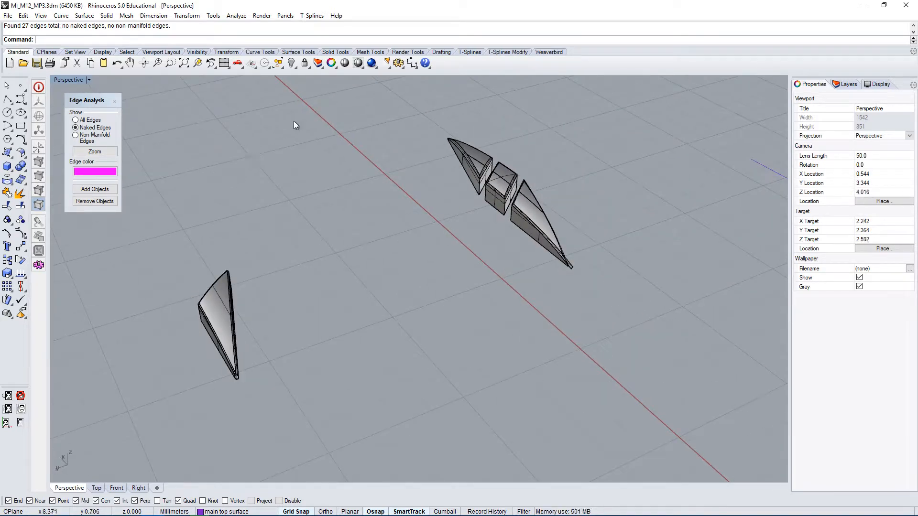
click(398, 63)
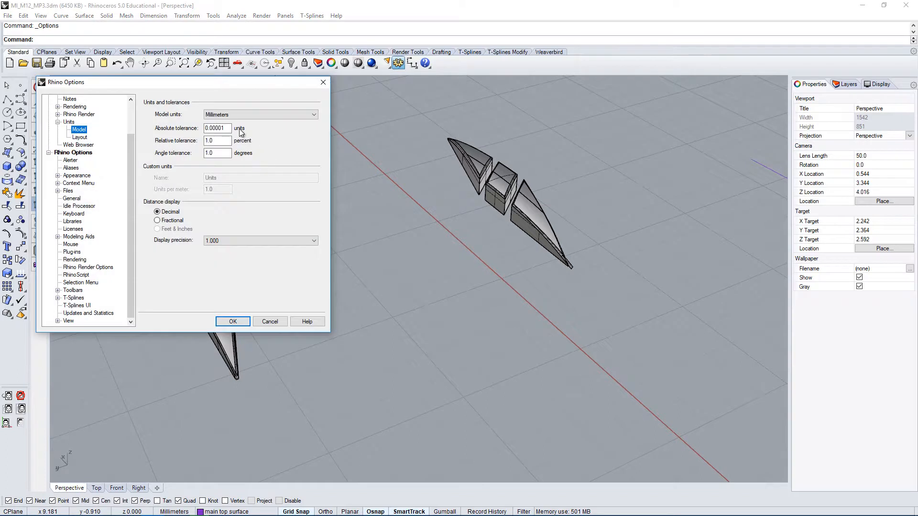
click(229, 128)
drag(229, 129, 187, 130)
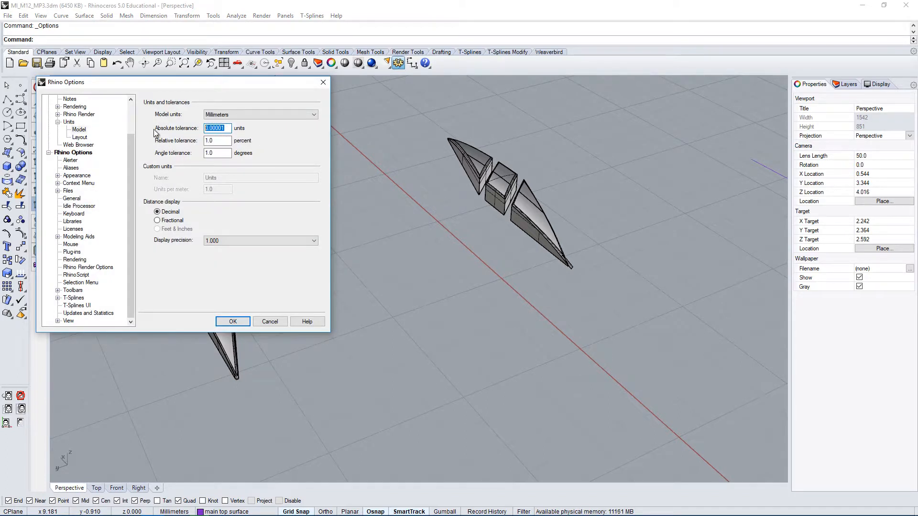
click(229, 127)
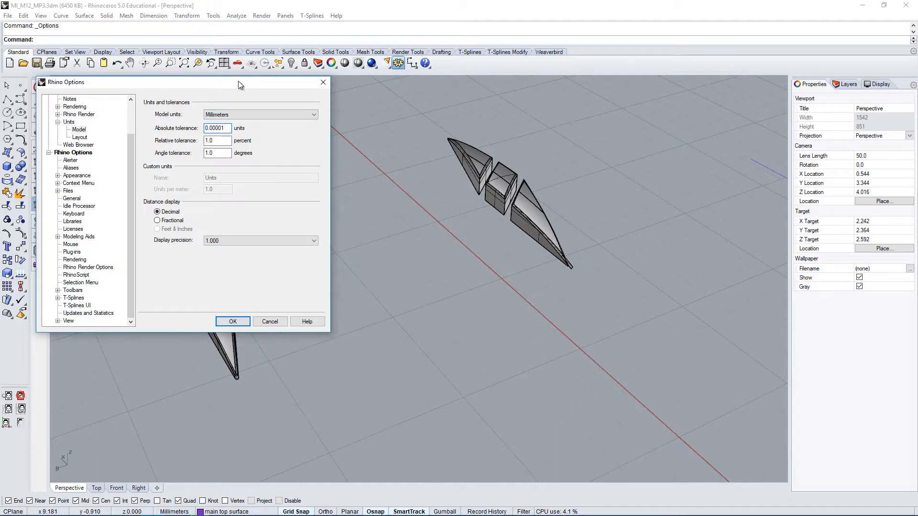
drag(238, 82, 350, 90)
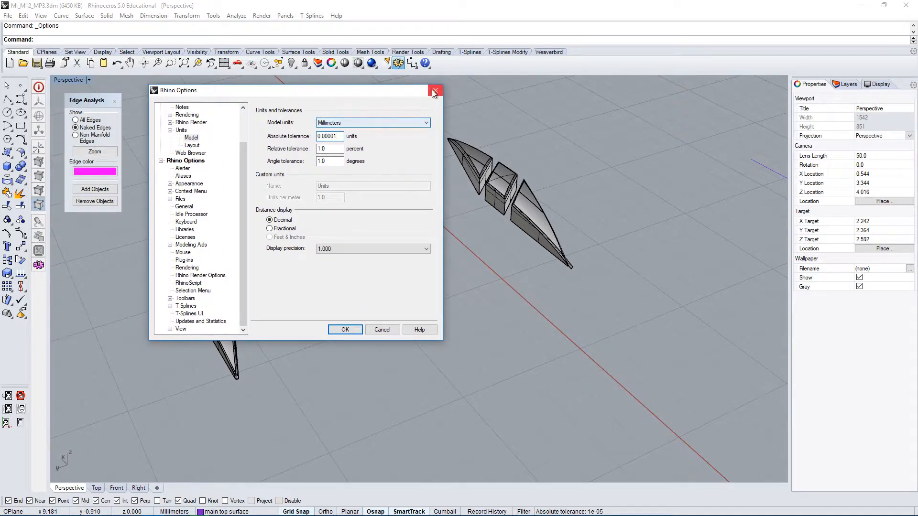
double_click(333, 137)
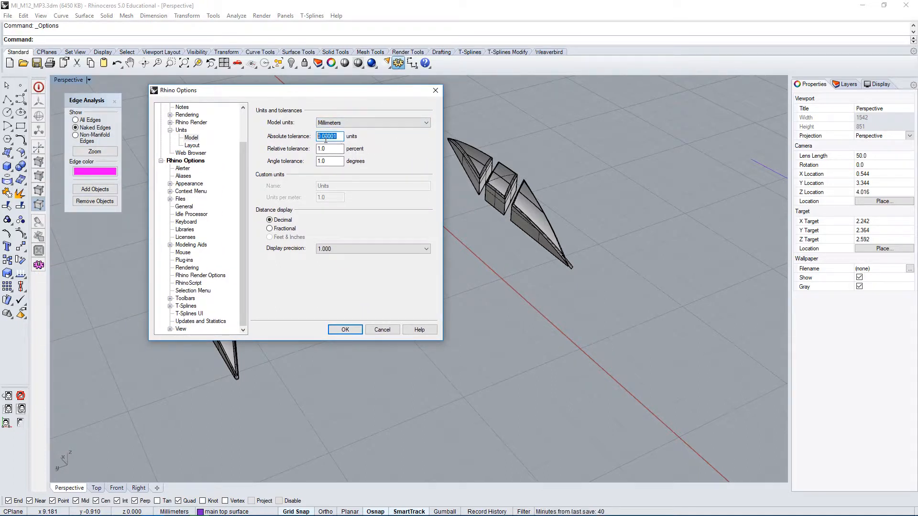
click(339, 137)
drag(365, 93, 532, 140)
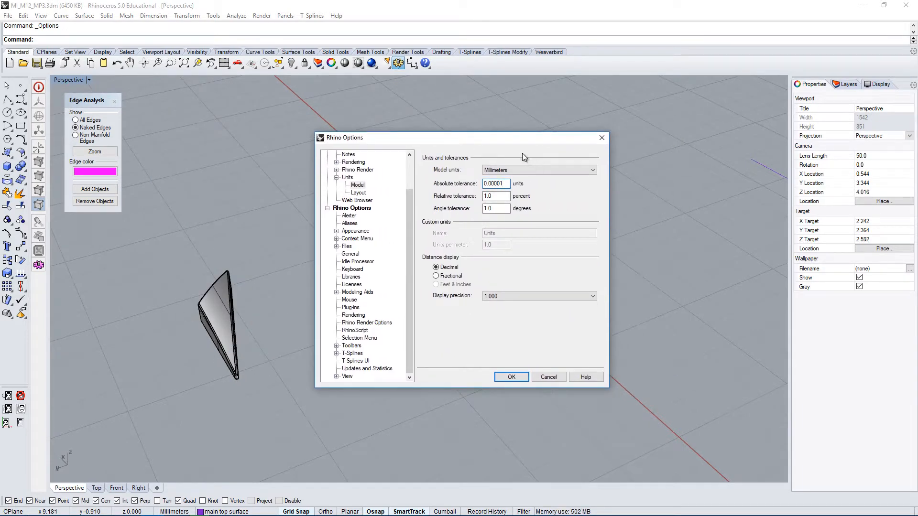
mouse_move(510, 137)
mouse_down()
mouse_move(488, 114)
mouse_move(536, 120)
mouse_move(512, 133)
mouse_up()
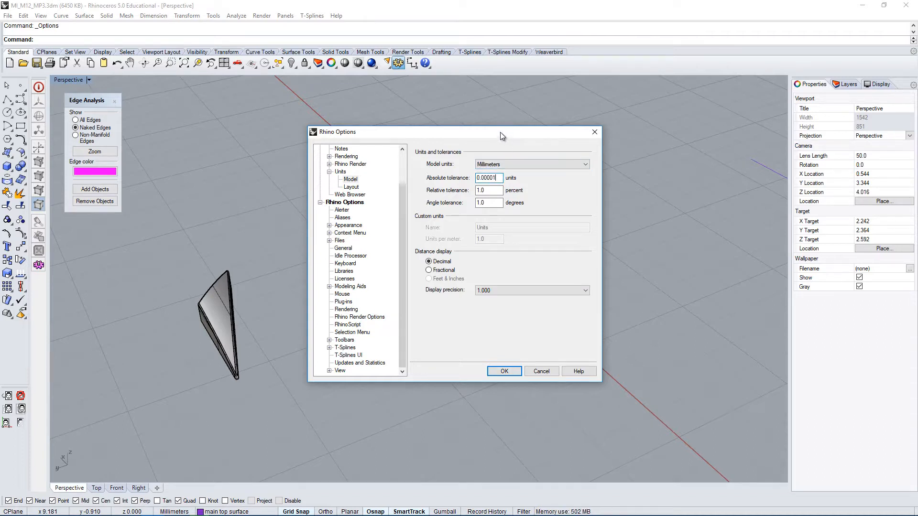
drag(496, 133, 504, 120)
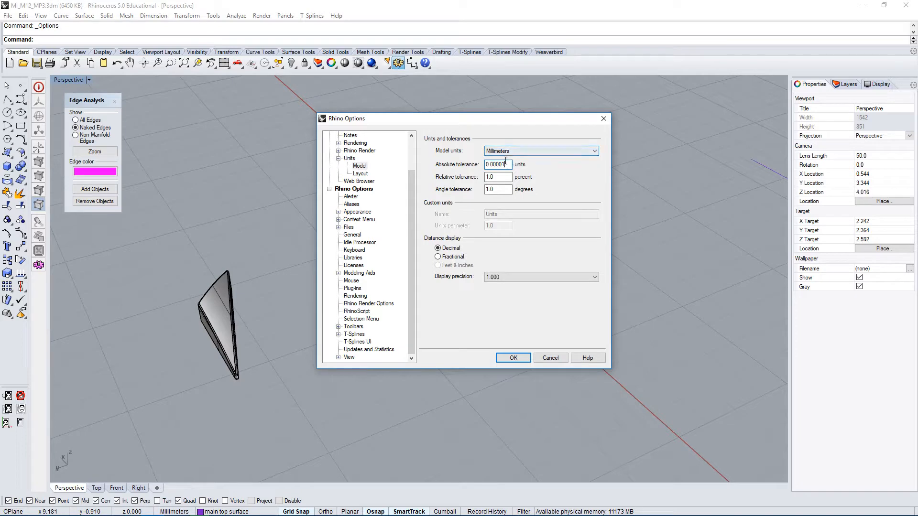
drag(543, 126, 590, 135)
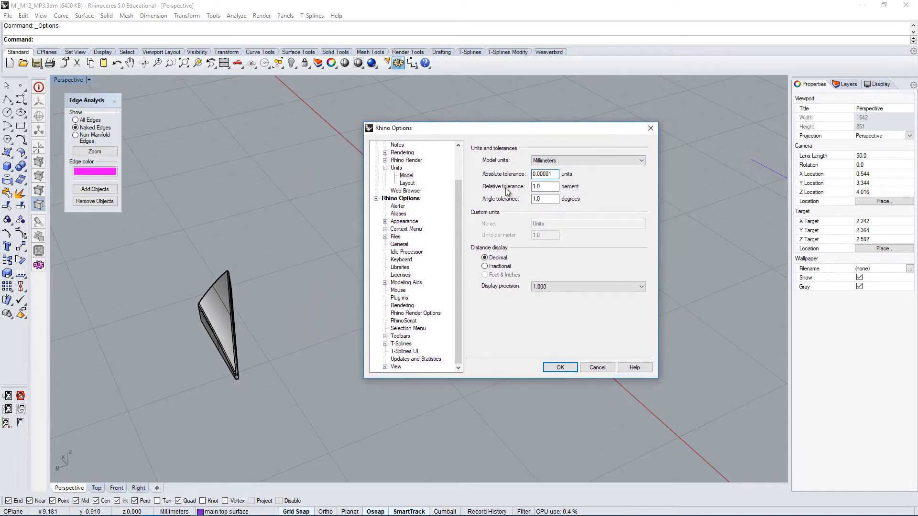
click(559, 367)
Examine the filleted segment up close and from several angles alongside the other button pieces.
scroll(184, 362, up, 6)
right_drag(306, 361, 333, 269)
right_drag(217, 221, 500, 325)
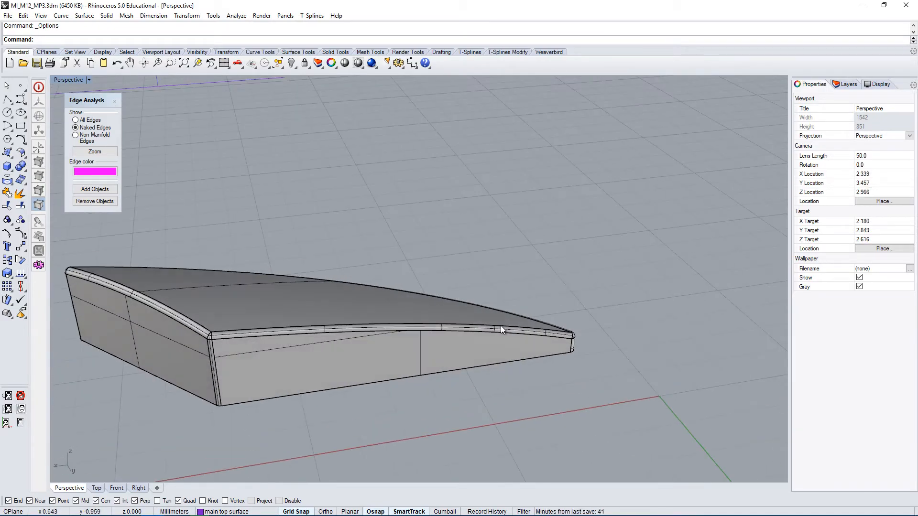
right_drag(586, 334, 466, 334)
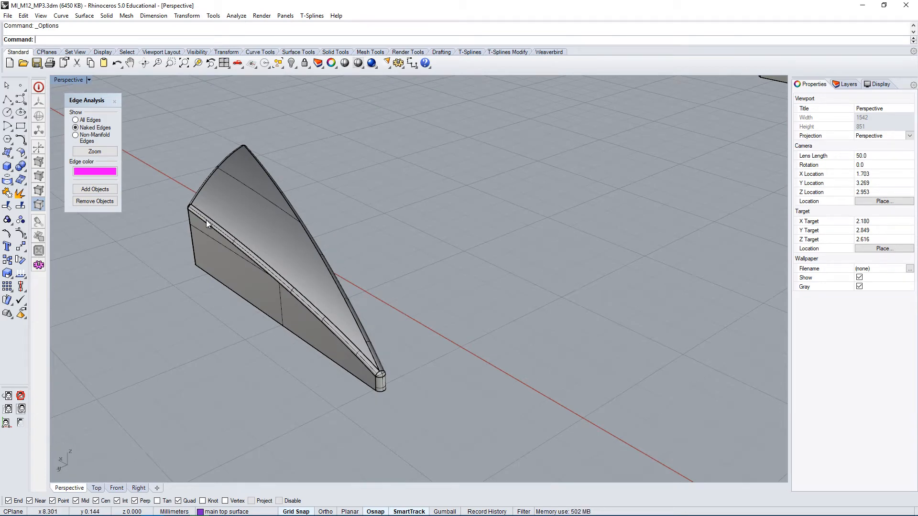
scroll(282, 307, down, 5)
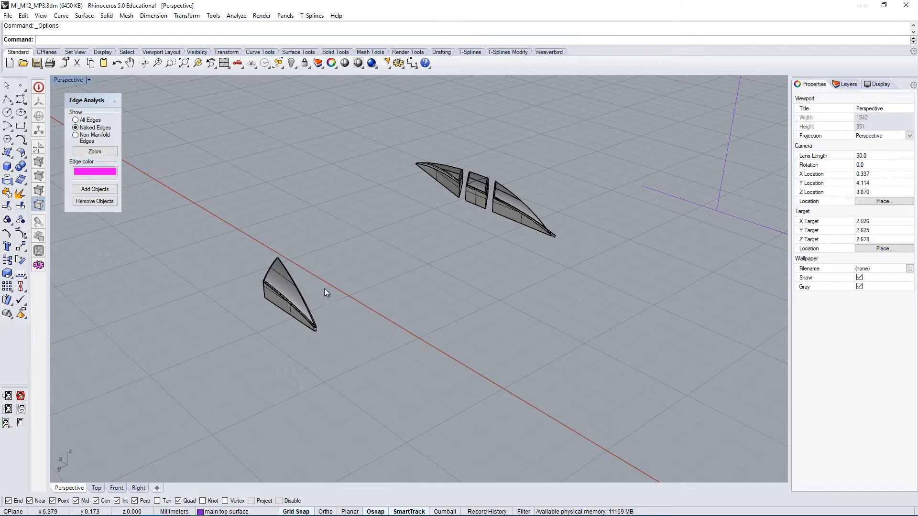
right_drag(325, 288, 303, 271)
click(306, 262)
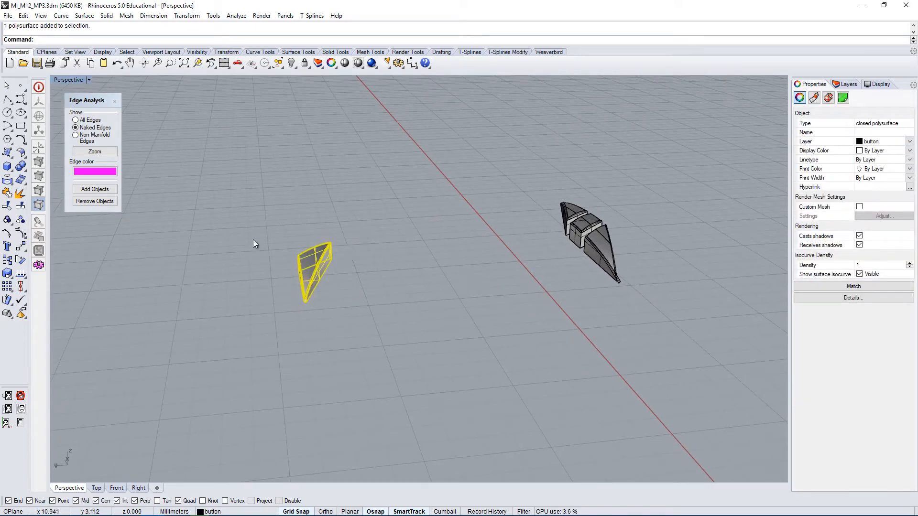
right_drag(369, 200, 422, 283)
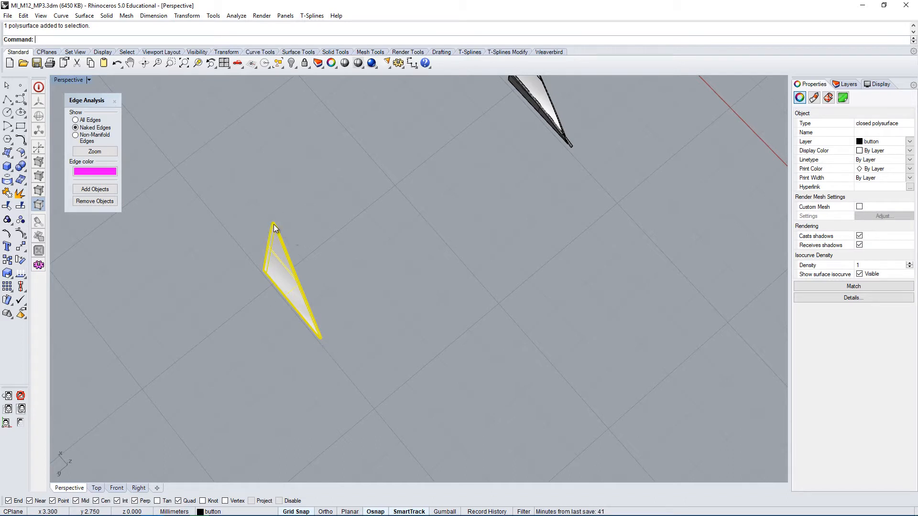
right_drag(321, 294, 360, 244)
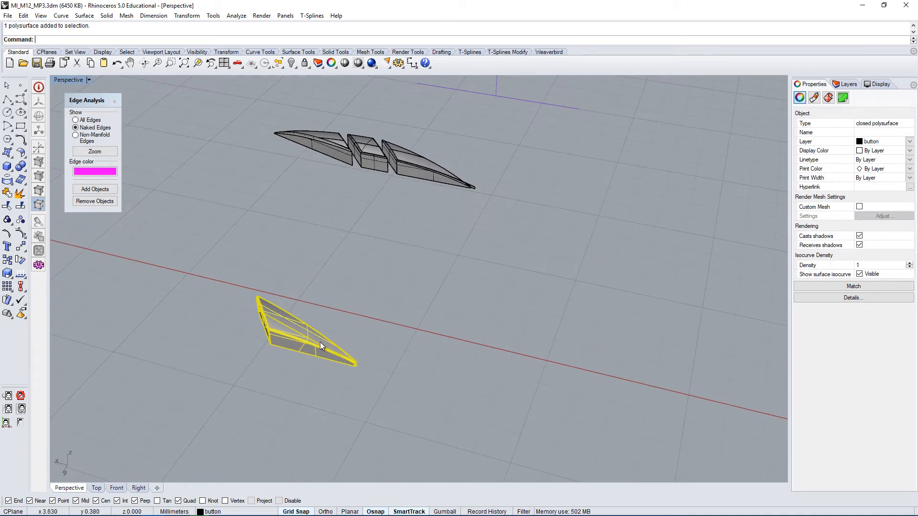
right_drag(349, 340, 297, 215)
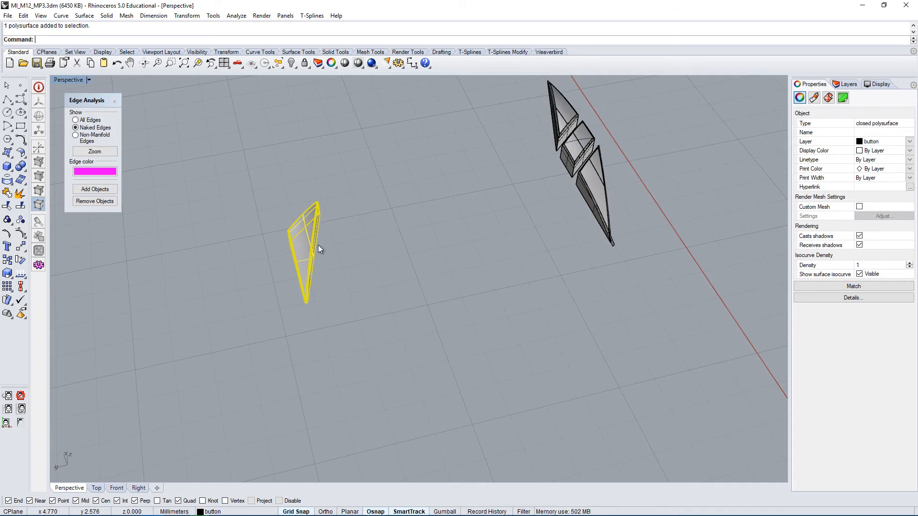
click(333, 282)
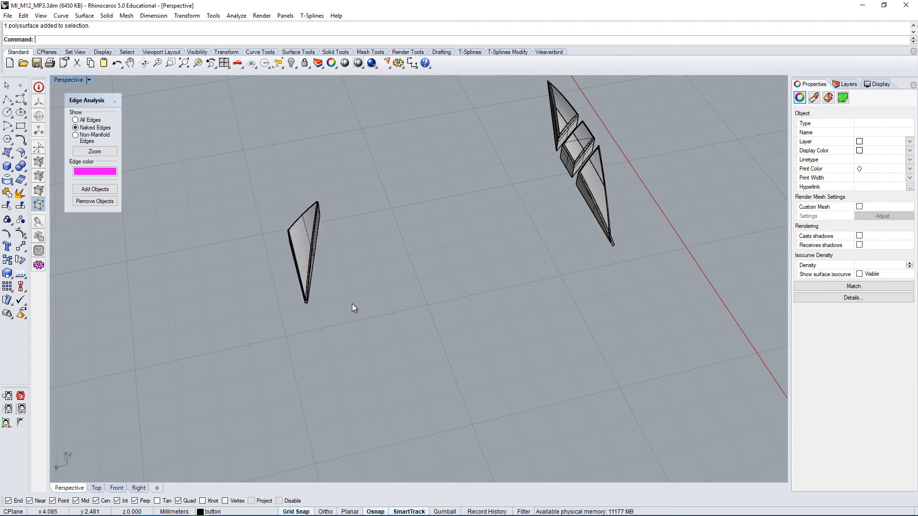
right_drag(395, 330, 389, 286)
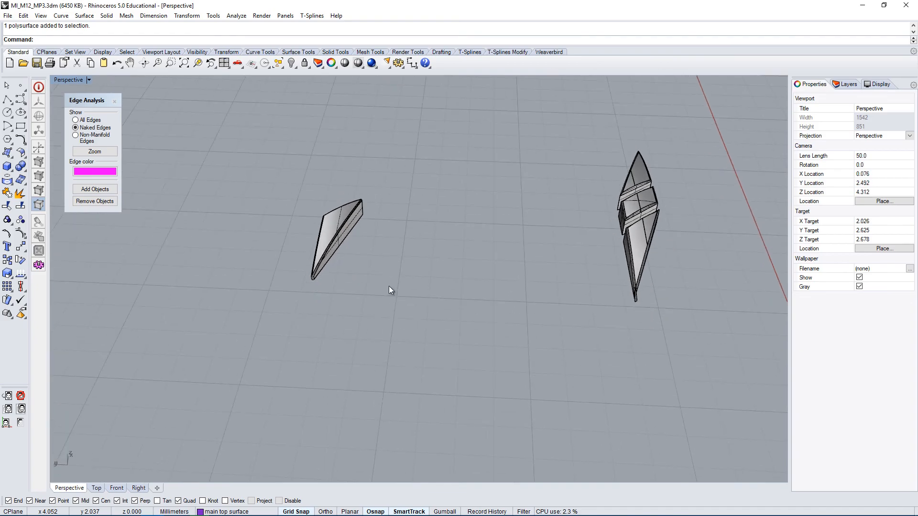